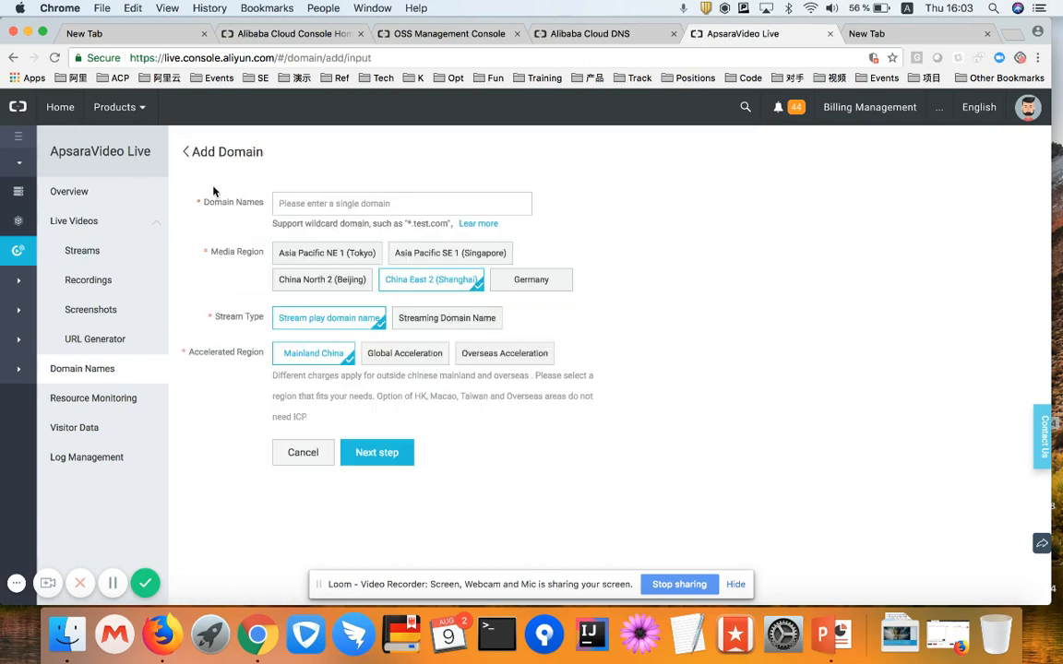
Add stream.yehuang.net as a stream play domain with media region Germany and Overseas Acceleration, and return to the domain list.
{"action": "left_click", "coordinate": [401, 203]}
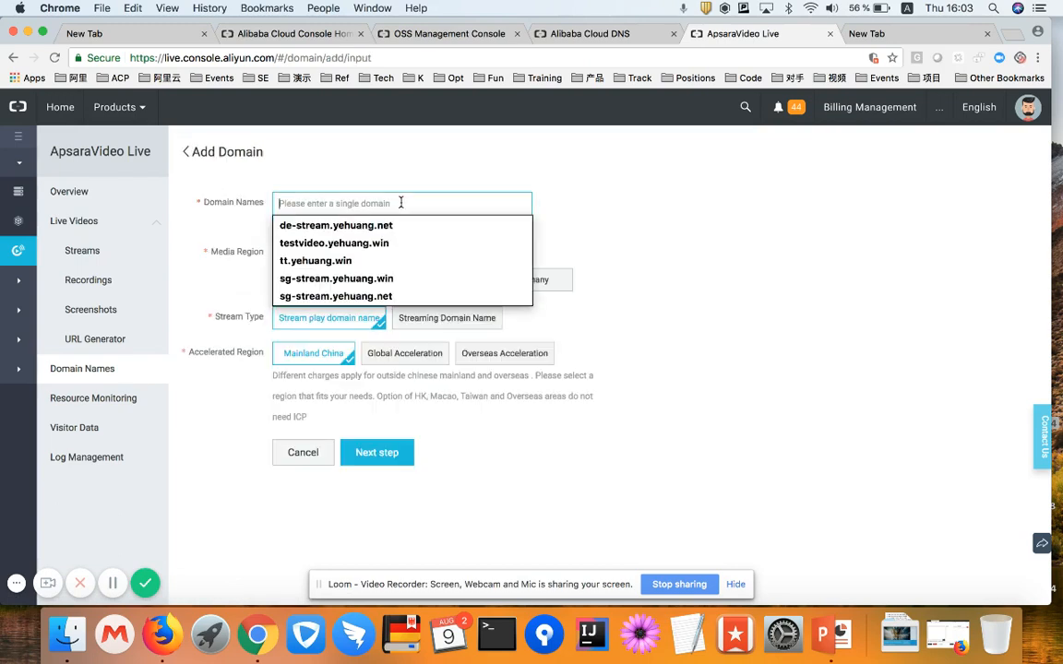
{"action": "type", "text": "stream.yehuang.net"}
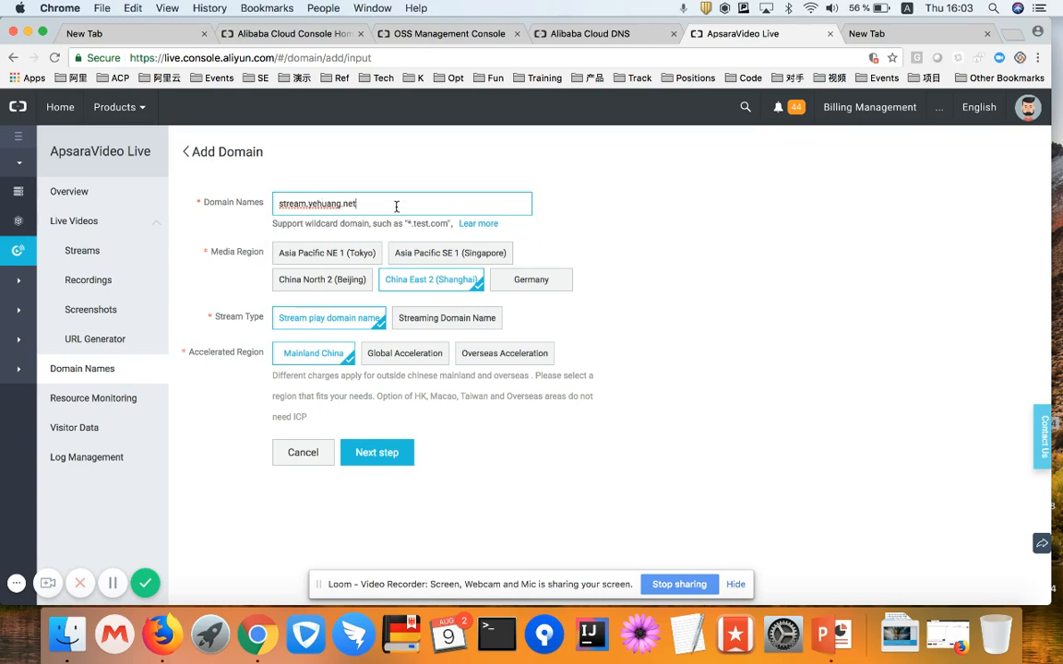
{"action": "double_click", "coordinate": [366, 209]}
{"action": "key", "text": "super+c"}
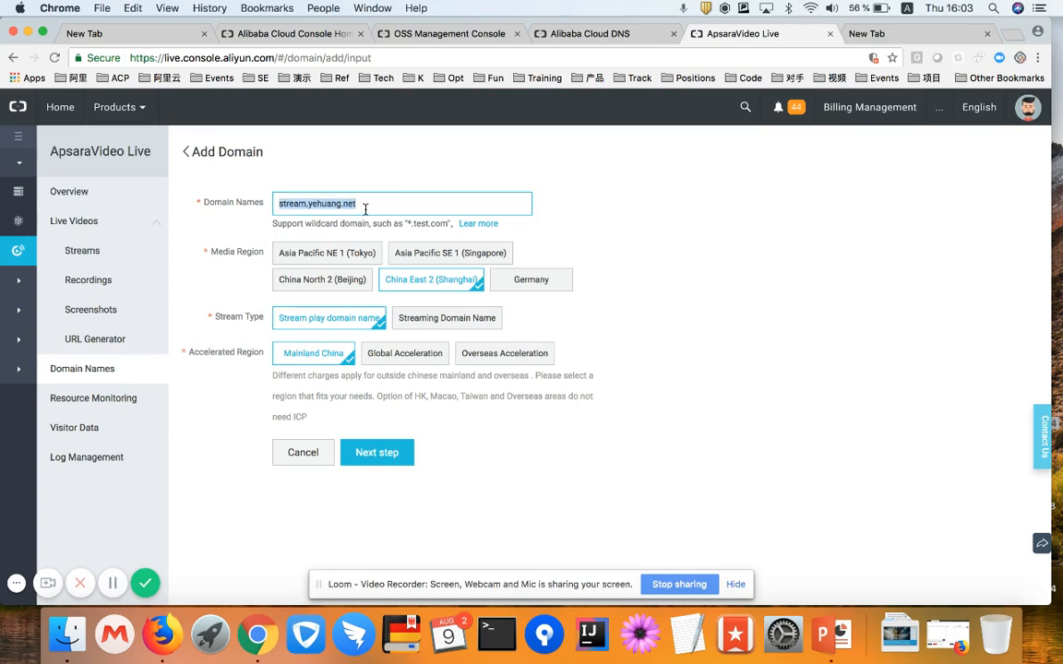
{"action": "left_click", "coordinate": [654, 250]}
{"action": "left_click", "coordinate": [539, 288]}
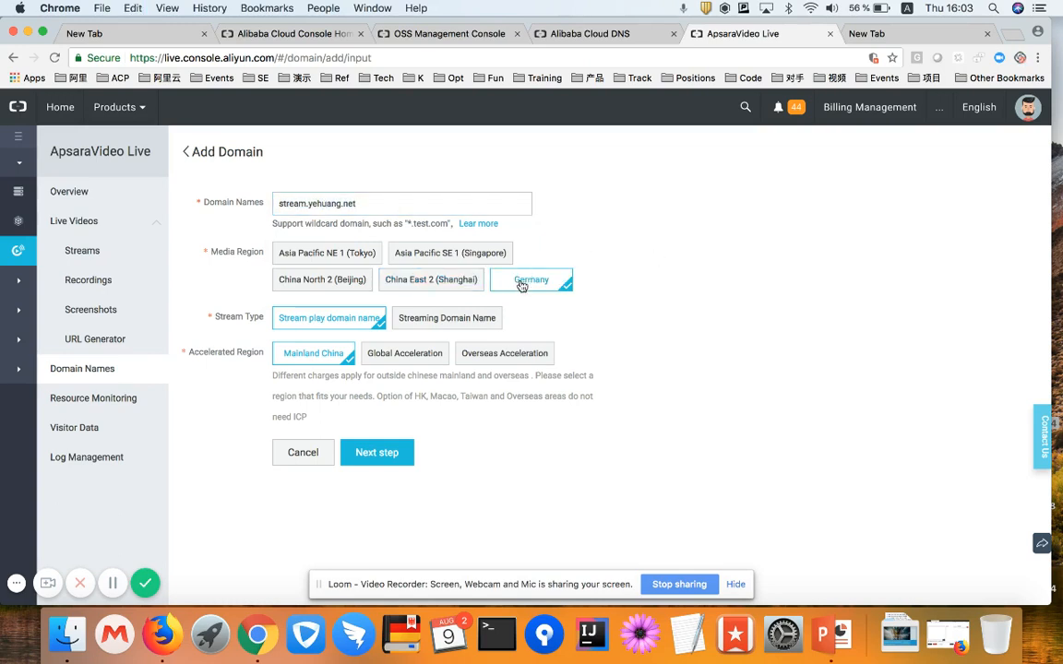
{"action": "left_click", "coordinate": [484, 354]}
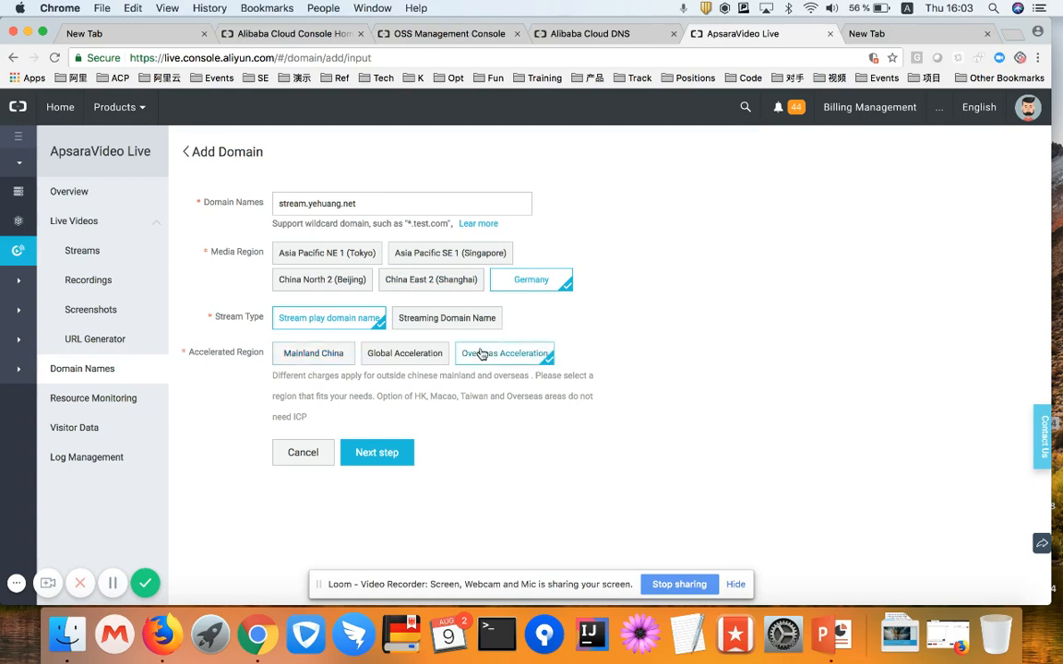
{"action": "left_click", "coordinate": [367, 456]}
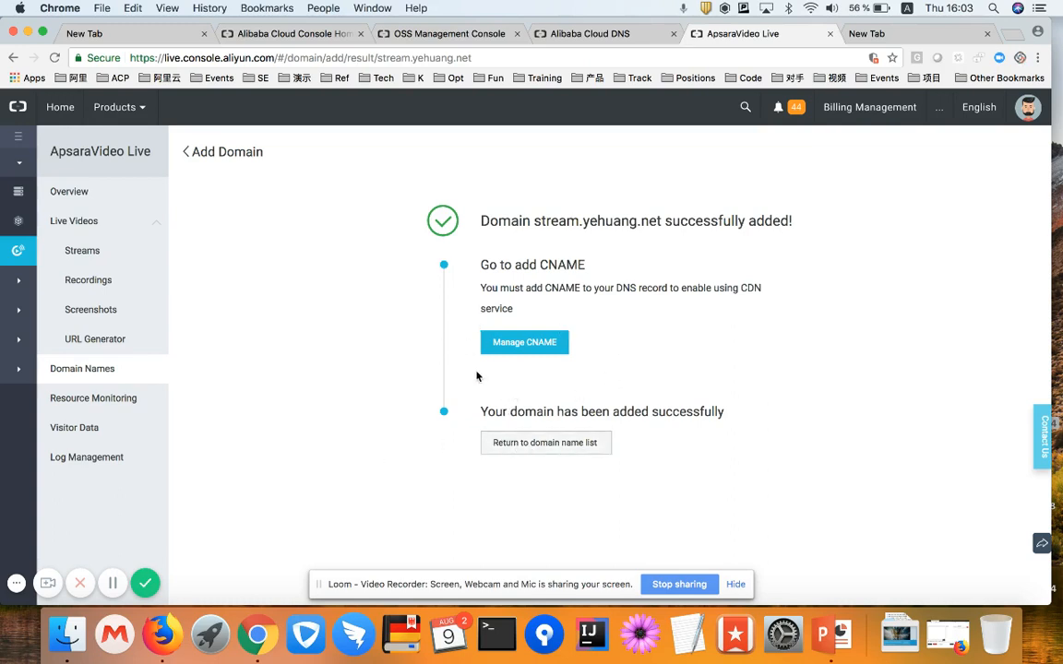
{"action": "left_click", "coordinate": [509, 450]}
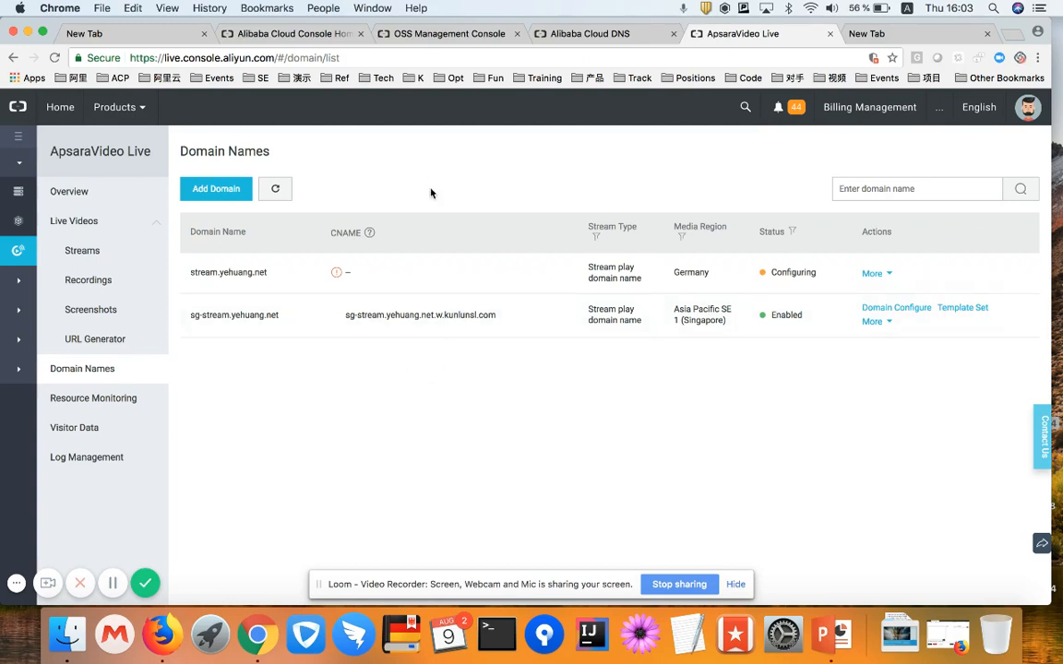
In Alibaba Cloud DNS, start a new CNAME record for yehuang.net with the host stream.
{"action": "left_click", "coordinate": [640, 40]}
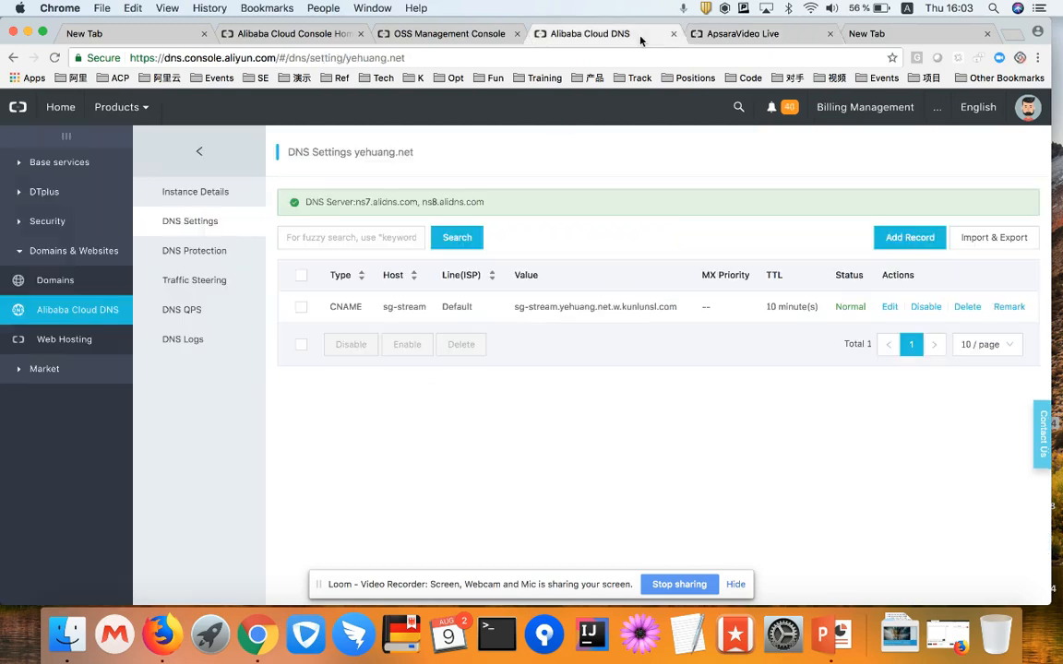
{"action": "left_click", "coordinate": [883, 240]}
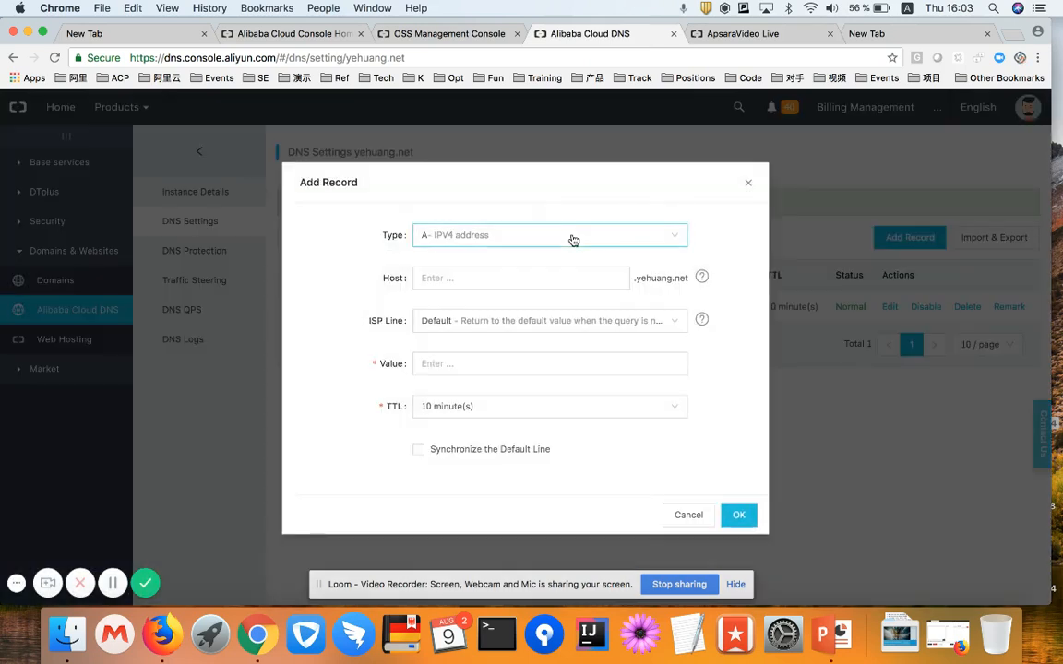
{"action": "left_click", "coordinate": [572, 239]}
{"action": "left_click", "coordinate": [524, 287]}
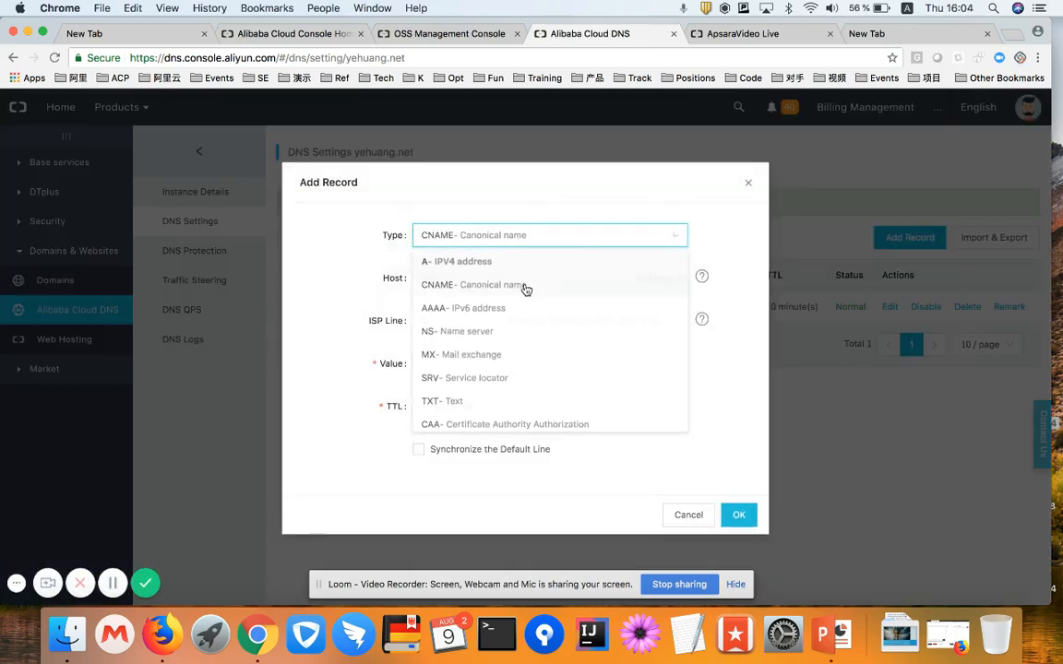
{"action": "left_click", "coordinate": [513, 281]}
{"action": "key", "text": "super+v"}
{"action": "left_click_drag", "start_coordinate": [510, 278], "coordinate": [450, 278]}
{"action": "key", "text": "BackSpace"}
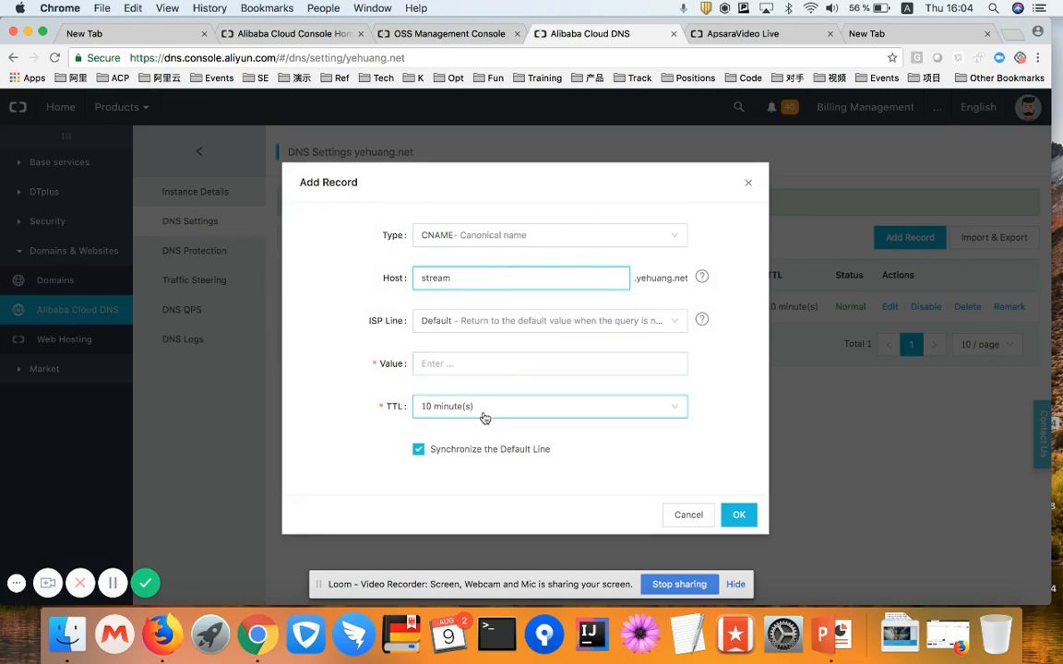
{"action": "left_click", "coordinate": [495, 356]}
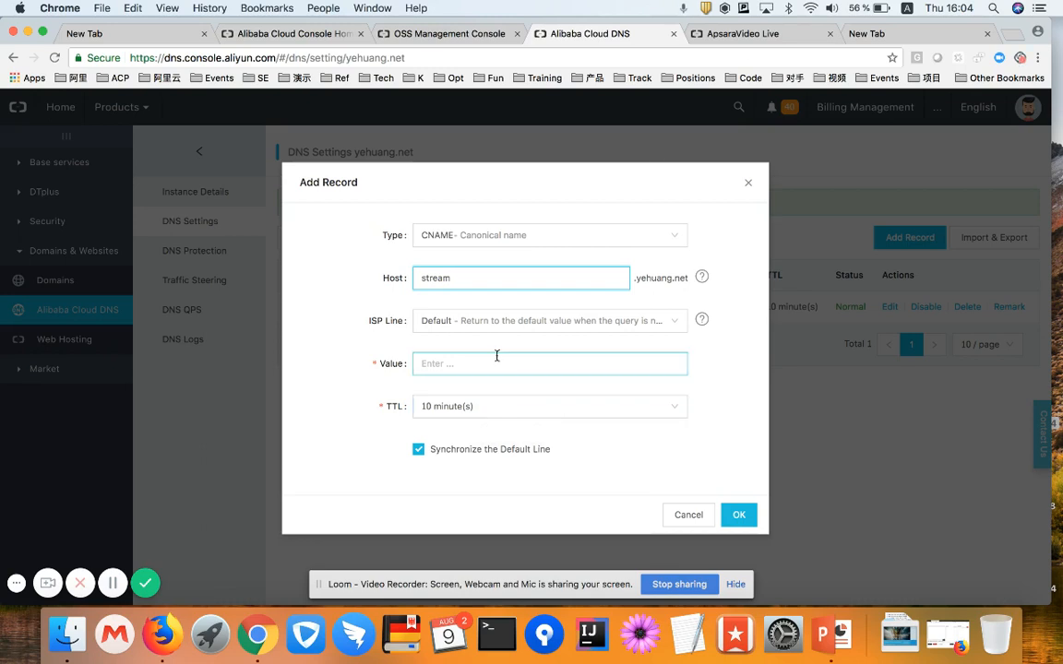
{"action": "left_click", "coordinate": [496, 361]}
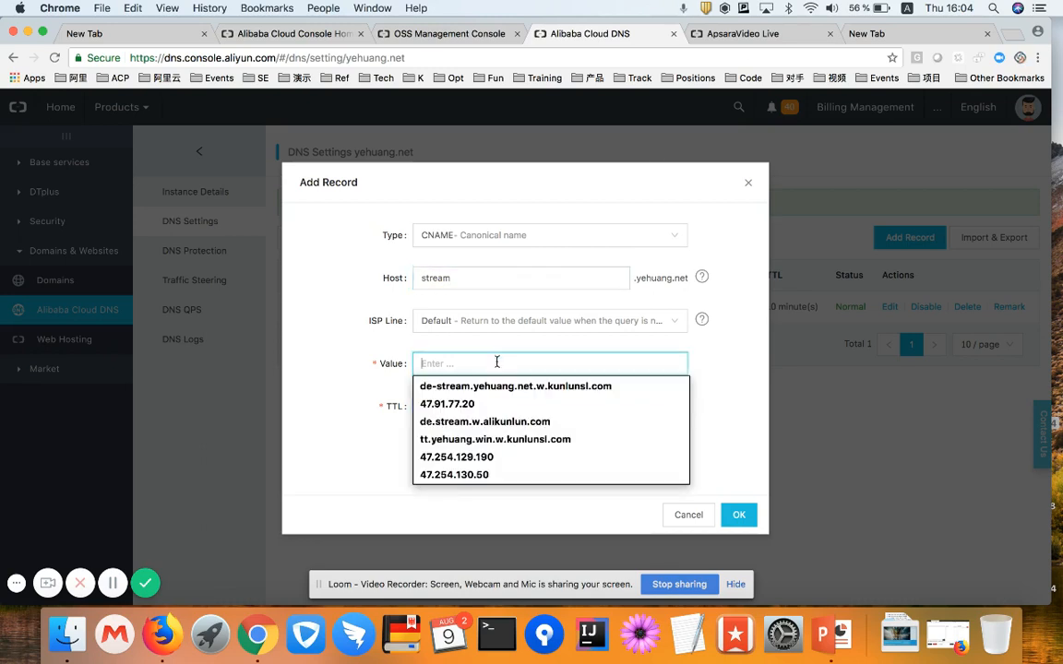
Refresh the domain list in ApsaraVideo Live and copy the CNAME address of stream.yehuang.net.
{"action": "left_click", "coordinate": [720, 33]}
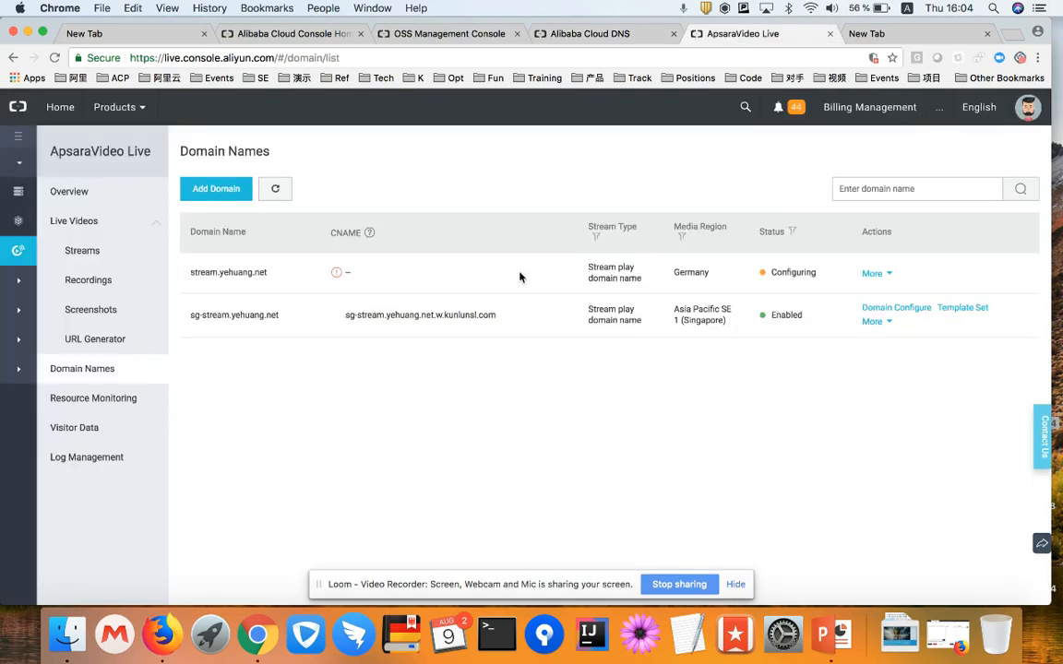
{"action": "left_click", "coordinate": [275, 188]}
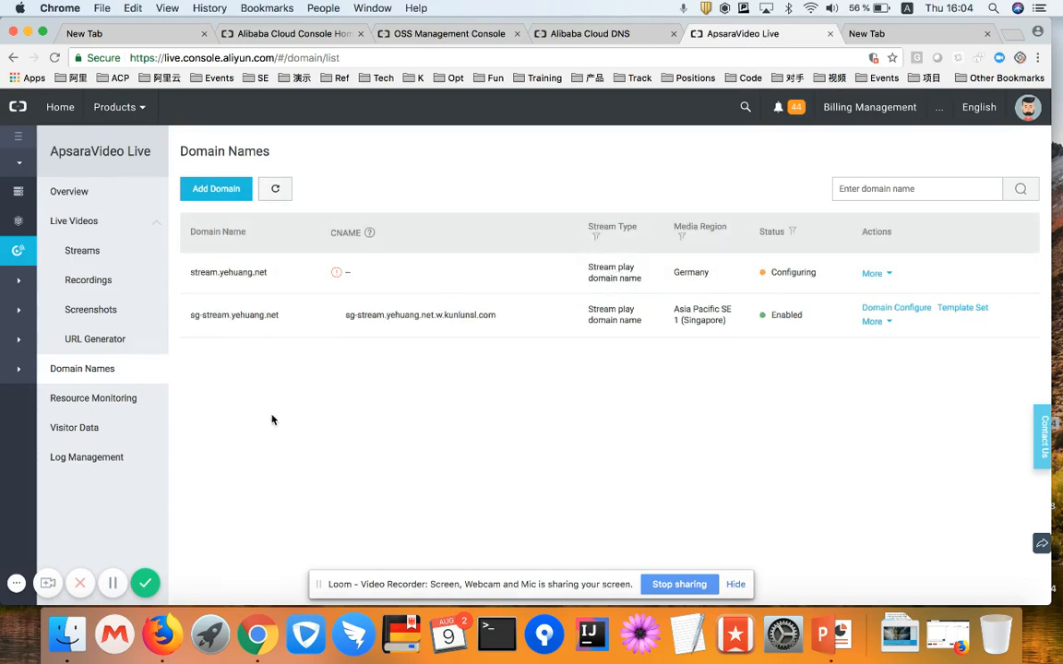
{"action": "left_click", "coordinate": [276, 188]}
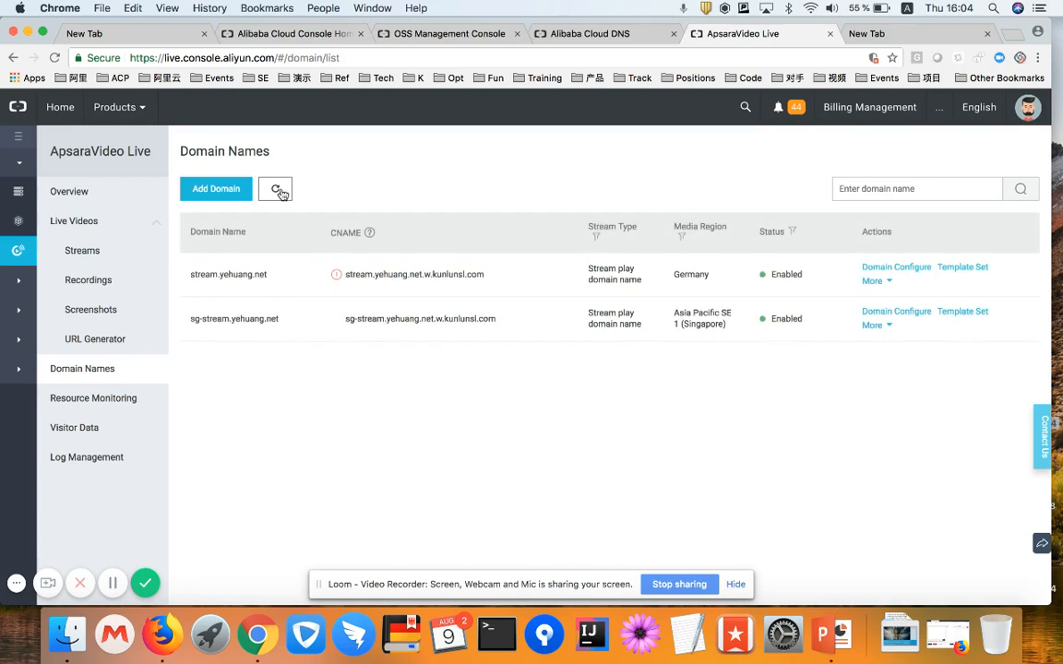
{"action": "double_click", "coordinate": [358, 273]}
{"action": "key", "text": "super+c"}
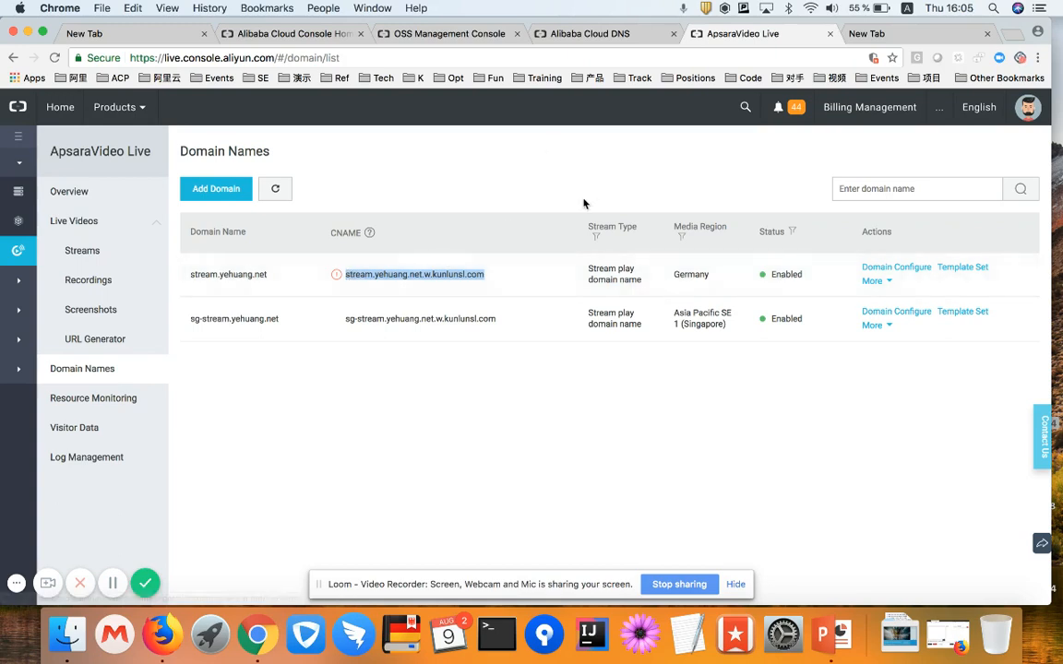
Back in Alibaba Cloud DNS, set the record's value to stream.yehuang.net.w.kunlunsl.com and save the record.
{"action": "left_click", "coordinate": [608, 34]}
{"action": "left_click", "coordinate": [510, 372]}
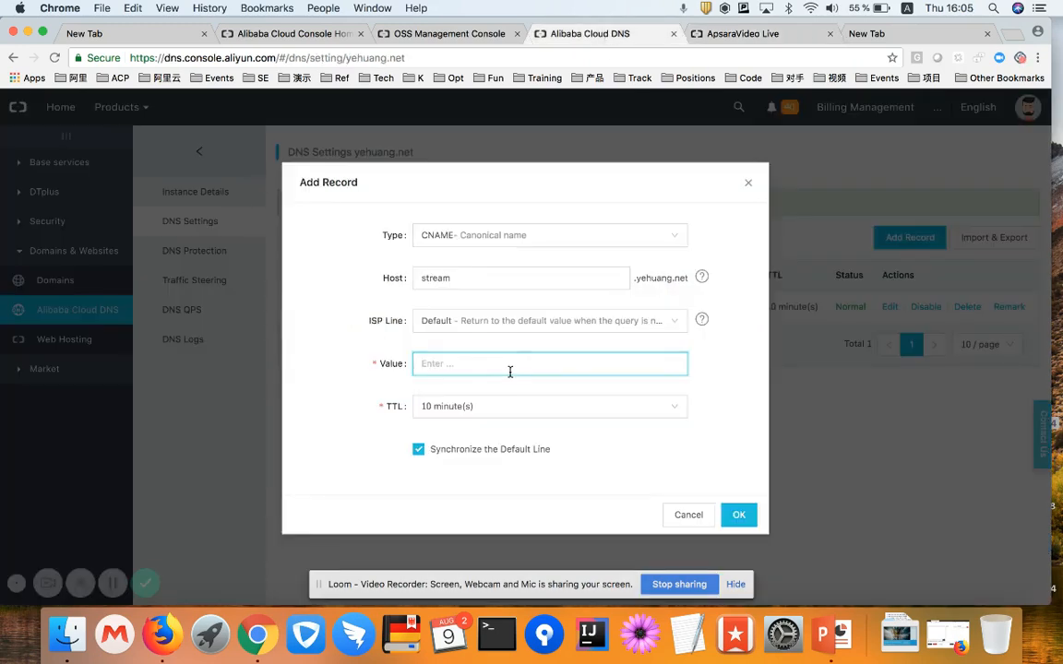
{"action": "key", "text": "super+v"}
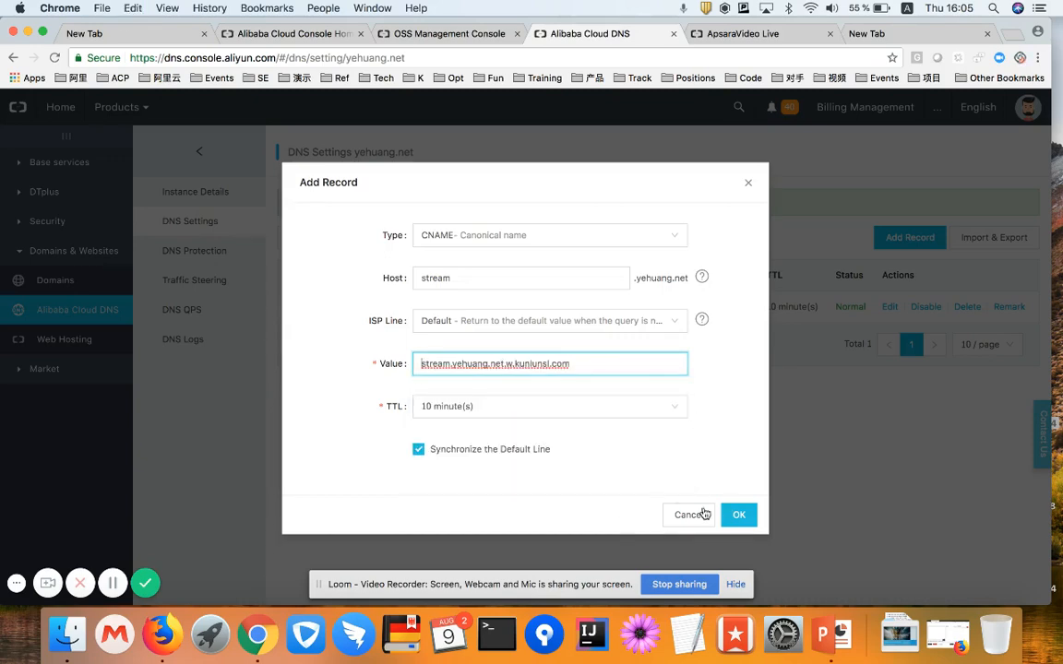
{"action": "left_click", "coordinate": [739, 515]}
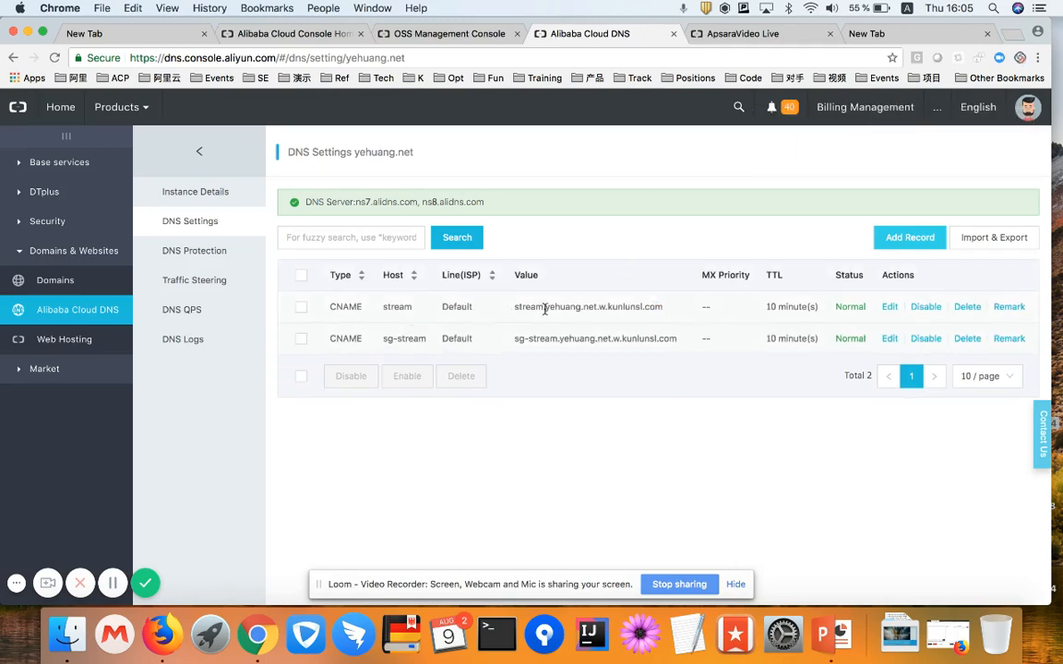
In ApsaraVideo Live, select stream.yehuang.net as the stream play domain name in the URL Generator.
{"action": "left_click", "coordinate": [728, 33]}
{"action": "left_click", "coordinate": [497, 290]}
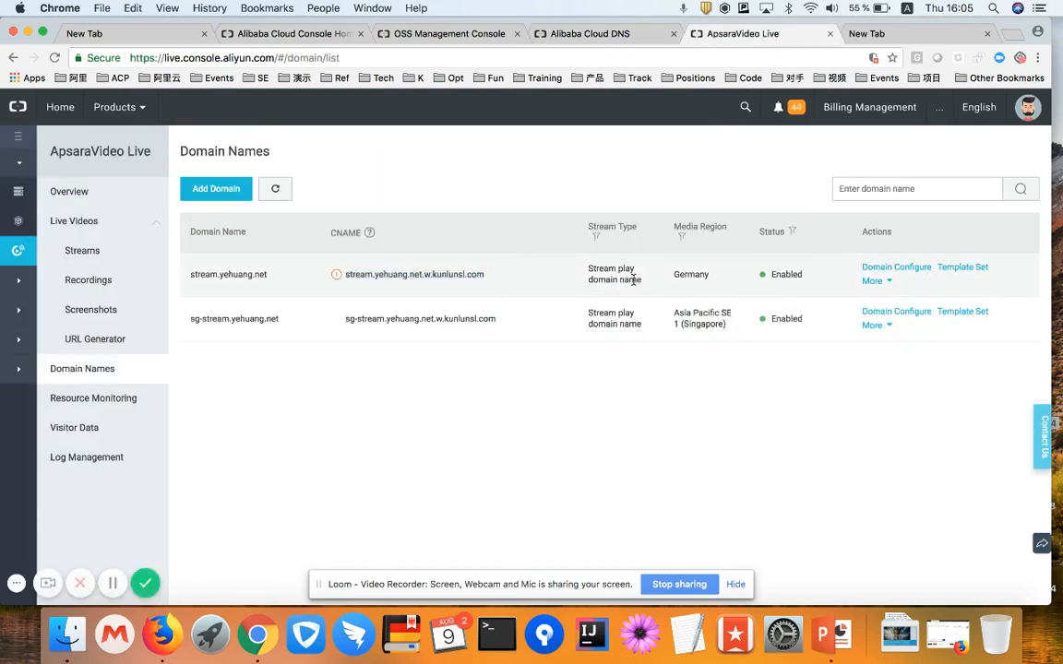
{"action": "left_click", "coordinate": [108, 341]}
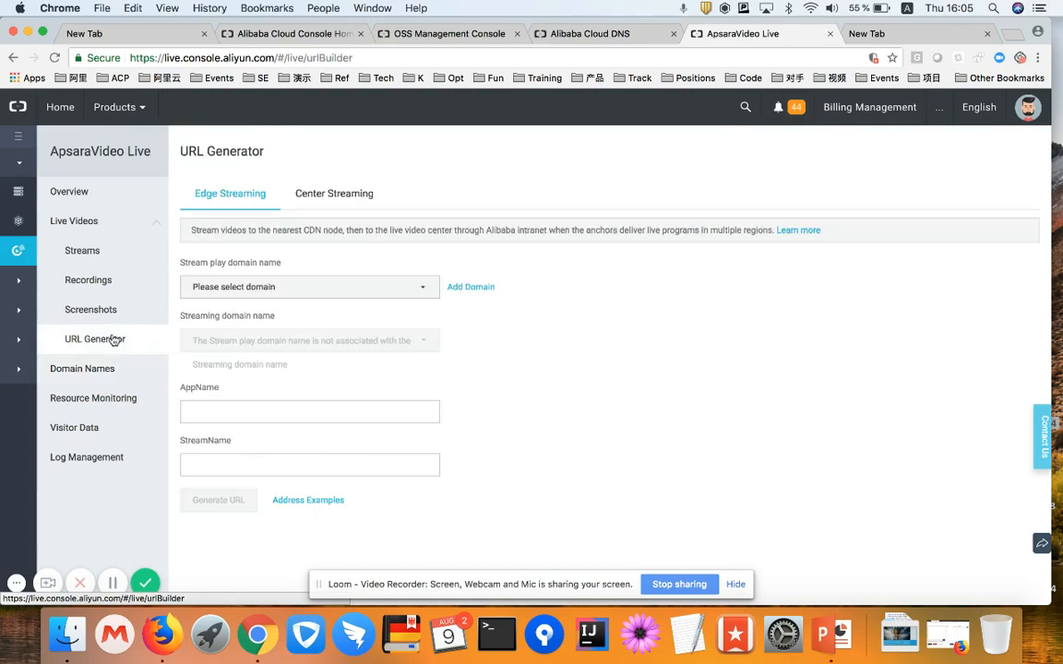
{"action": "left_click", "coordinate": [391, 287]}
{"action": "left_click", "coordinate": [263, 344]}
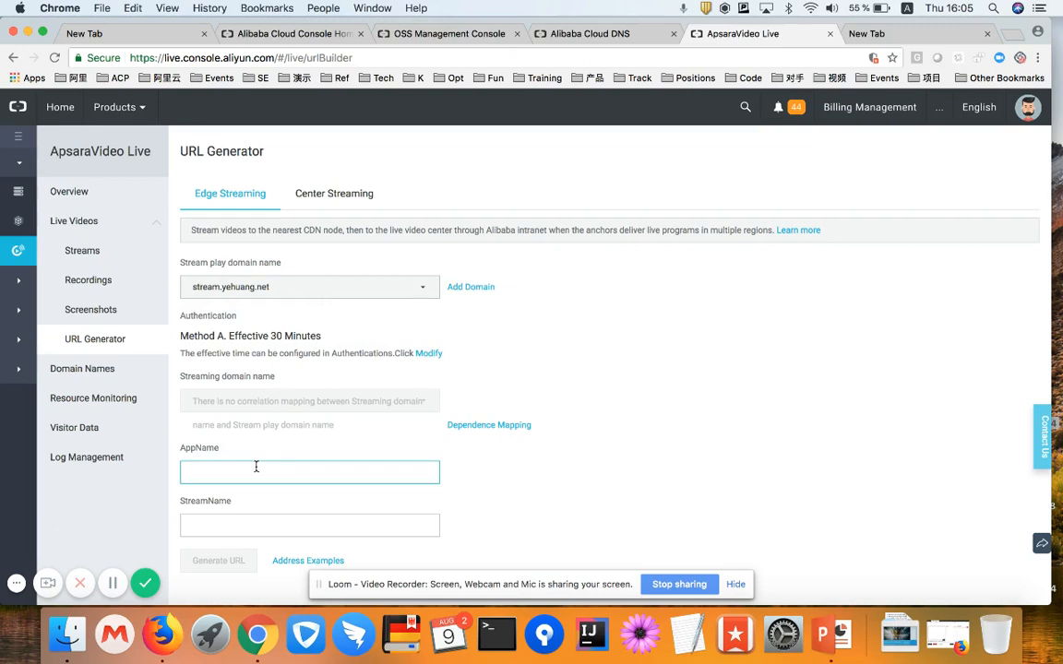
{"action": "key", "text": "Tab"}
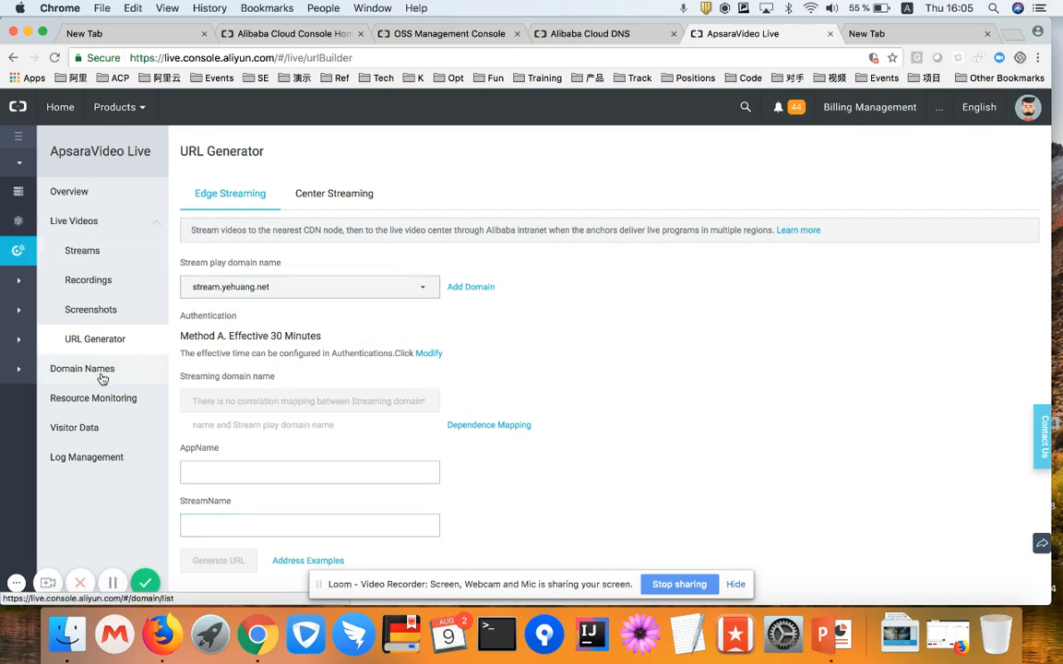
Open the configuration of stream.yehuang.net and review its basic, streaming and stream play information.
{"action": "left_click", "coordinate": [66, 371]}
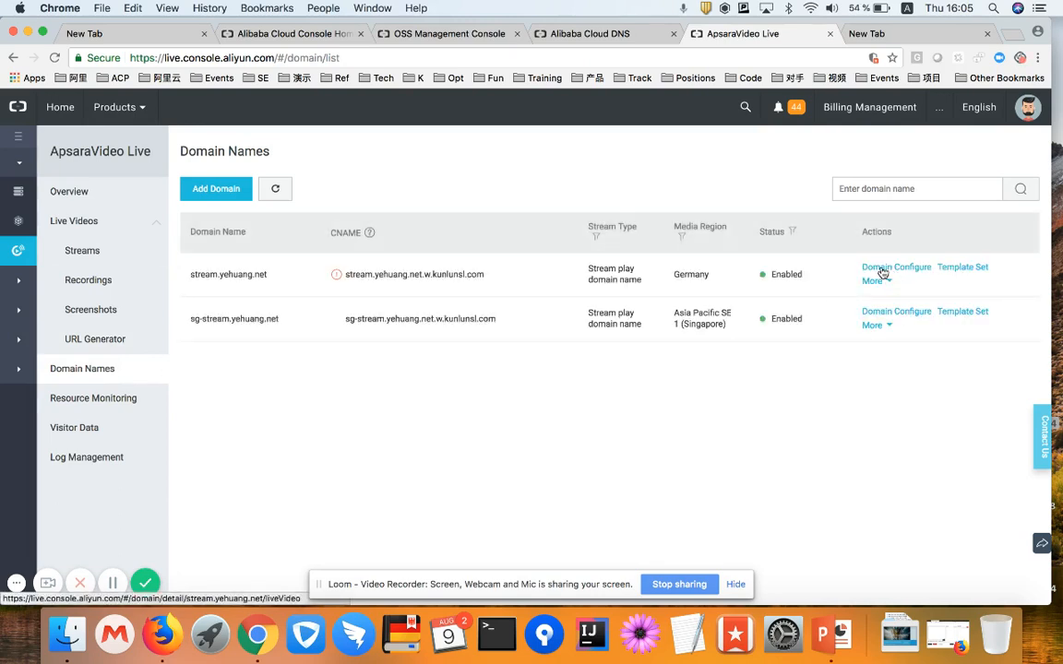
{"action": "left_click", "coordinate": [883, 270]}
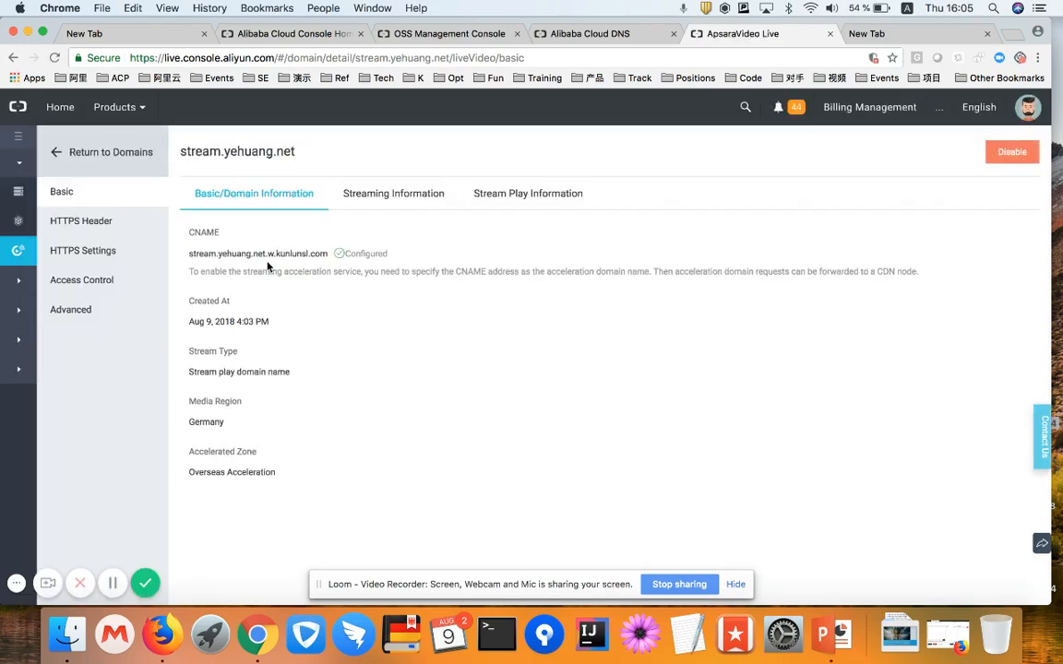
{"action": "left_click", "coordinate": [368, 205]}
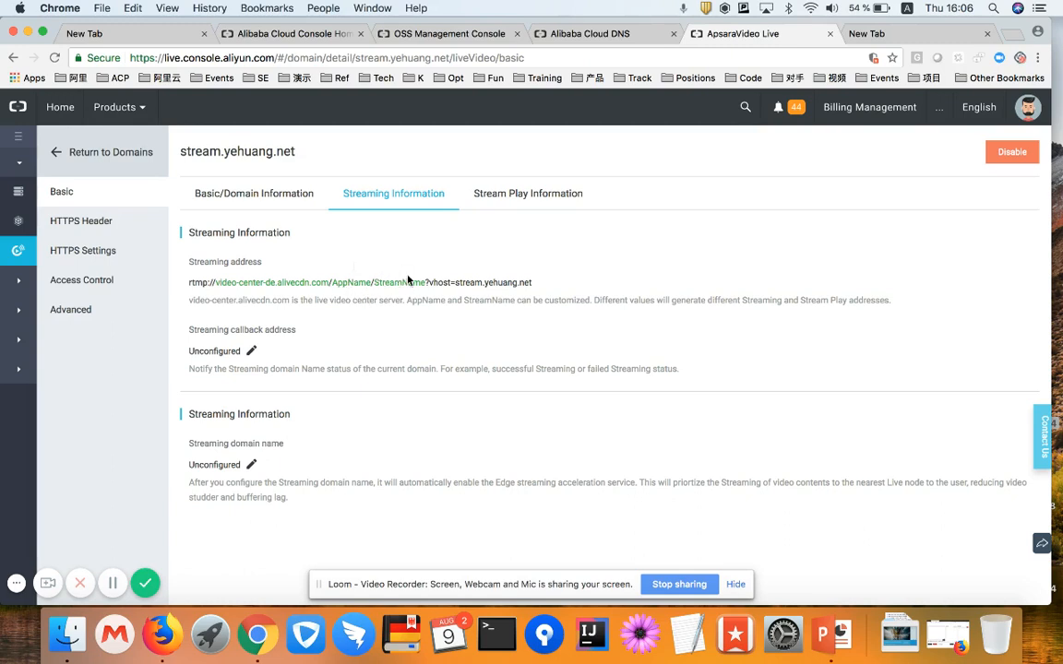
{"action": "left_click", "coordinate": [503, 196]}
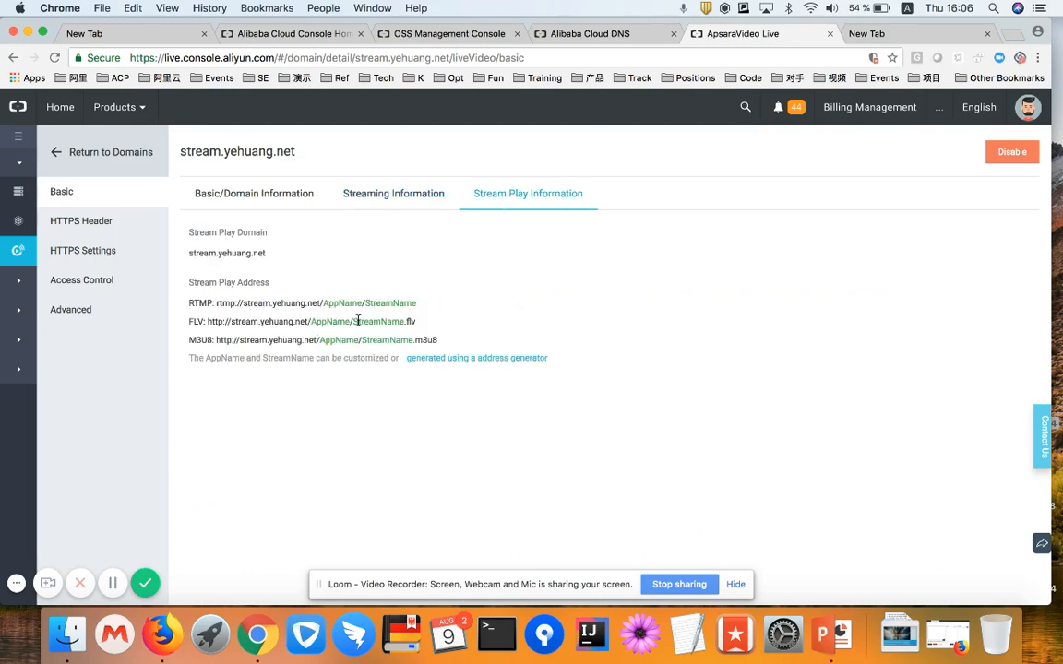
Turn off URL authentication in the access control settings of stream.yehuang.net and apply the change.
{"action": "left_click", "coordinate": [111, 279]}
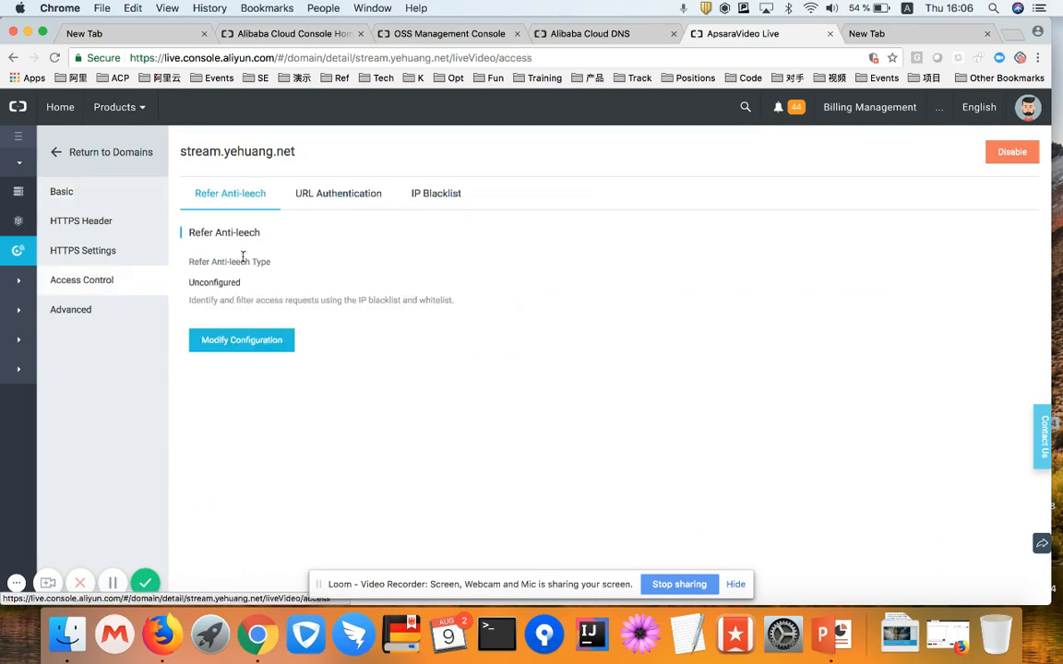
{"action": "left_click", "coordinate": [325, 205]}
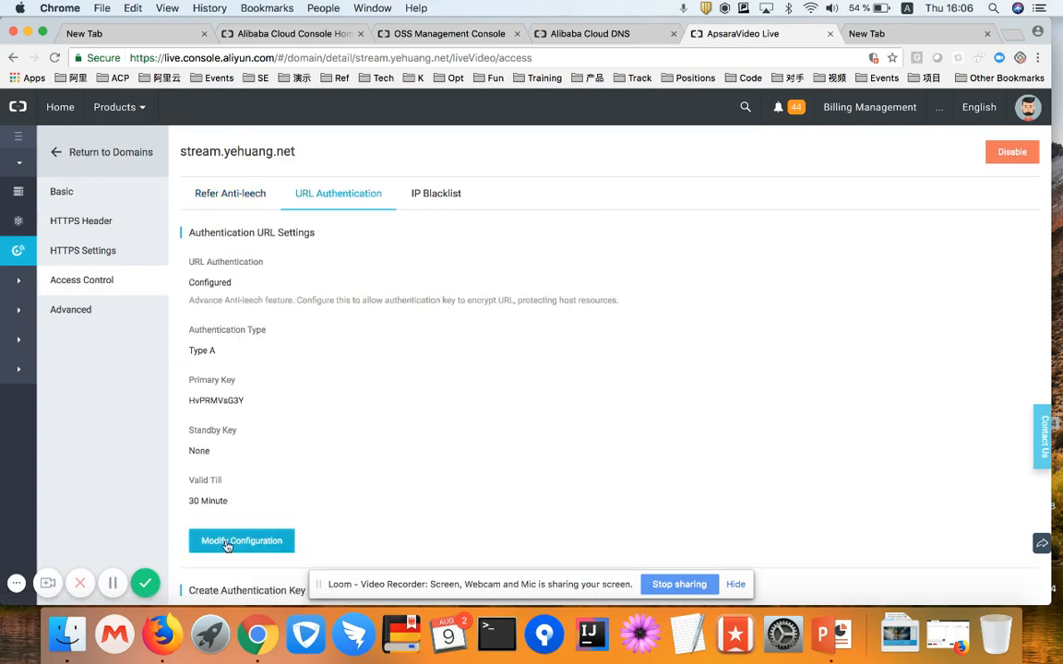
{"action": "left_click", "coordinate": [209, 541]}
{"action": "left_click", "coordinate": [343, 229]}
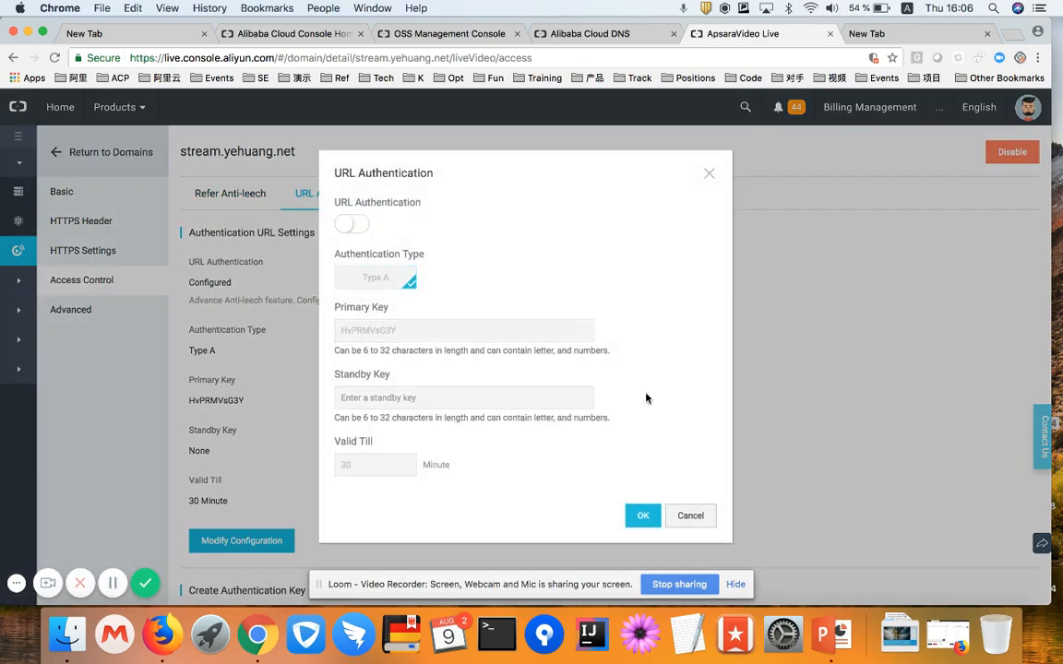
{"action": "left_click", "coordinate": [642, 515]}
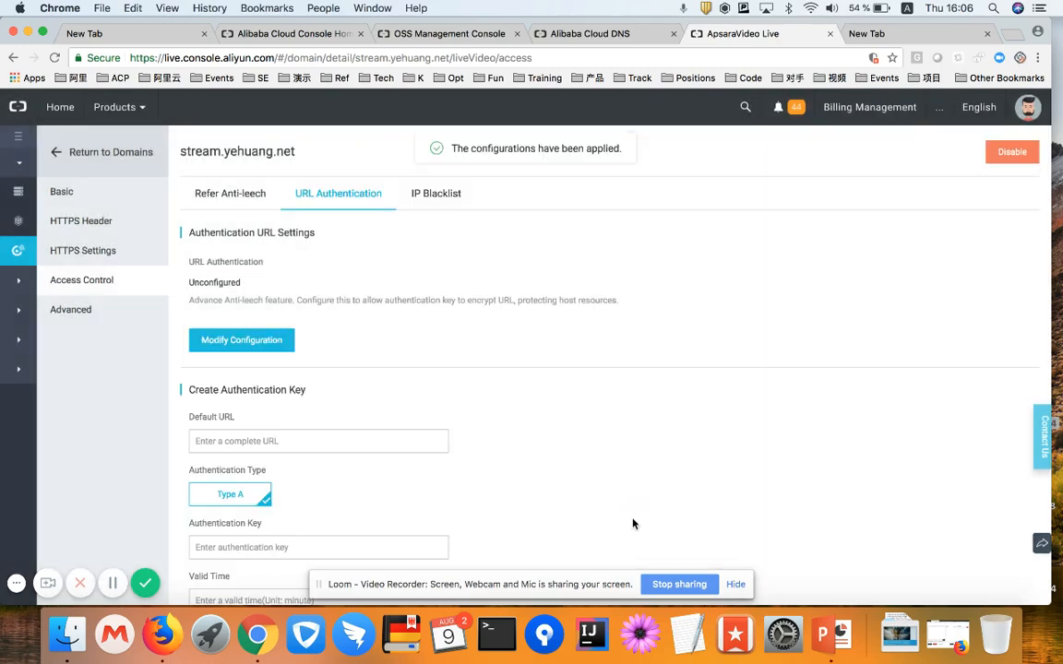
Copy the full RTMP streaming address from the basic streaming information of stream.yehuang.net.
{"action": "left_click", "coordinate": [64, 192]}
{"action": "left_click", "coordinate": [381, 192]}
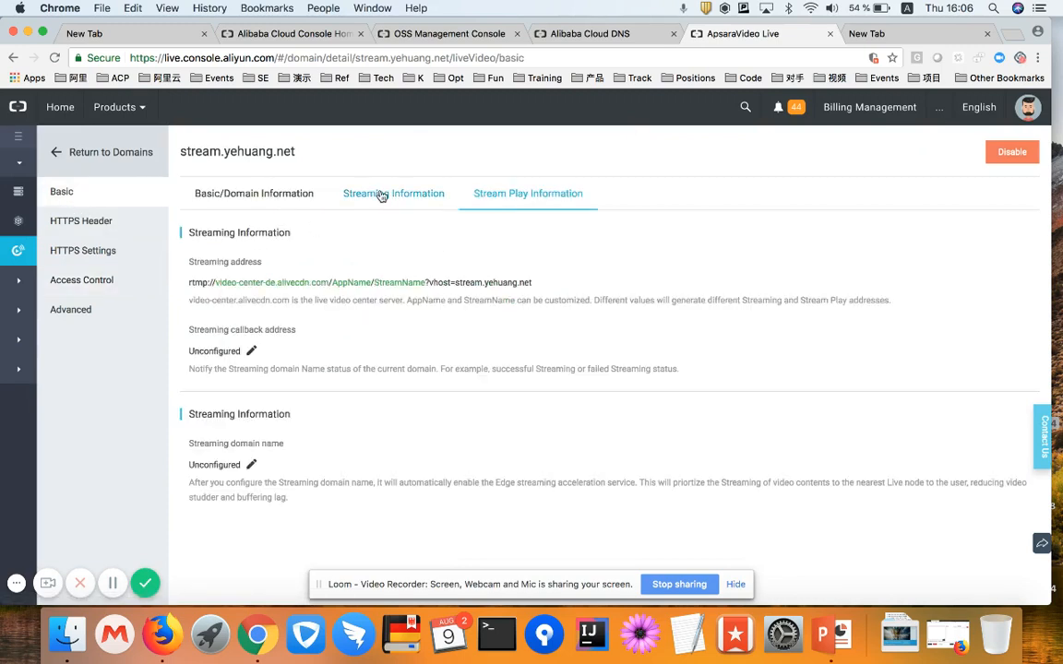
{"action": "triple_click", "coordinate": [330, 281]}
{"action": "key", "text": "super+c"}
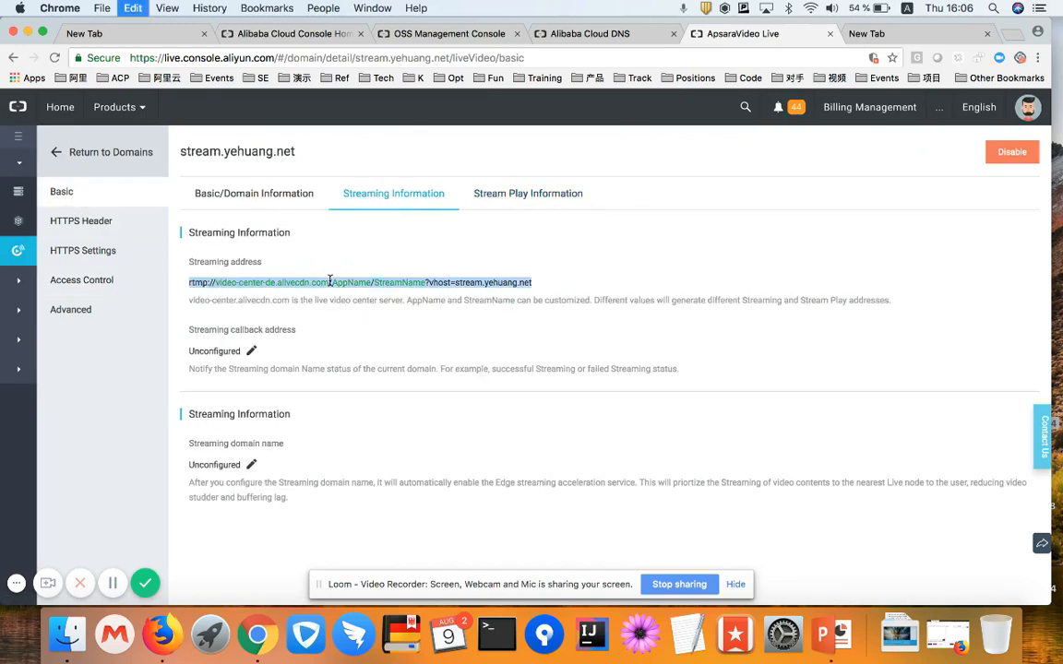
{"action": "left_click", "coordinate": [410, 264]}
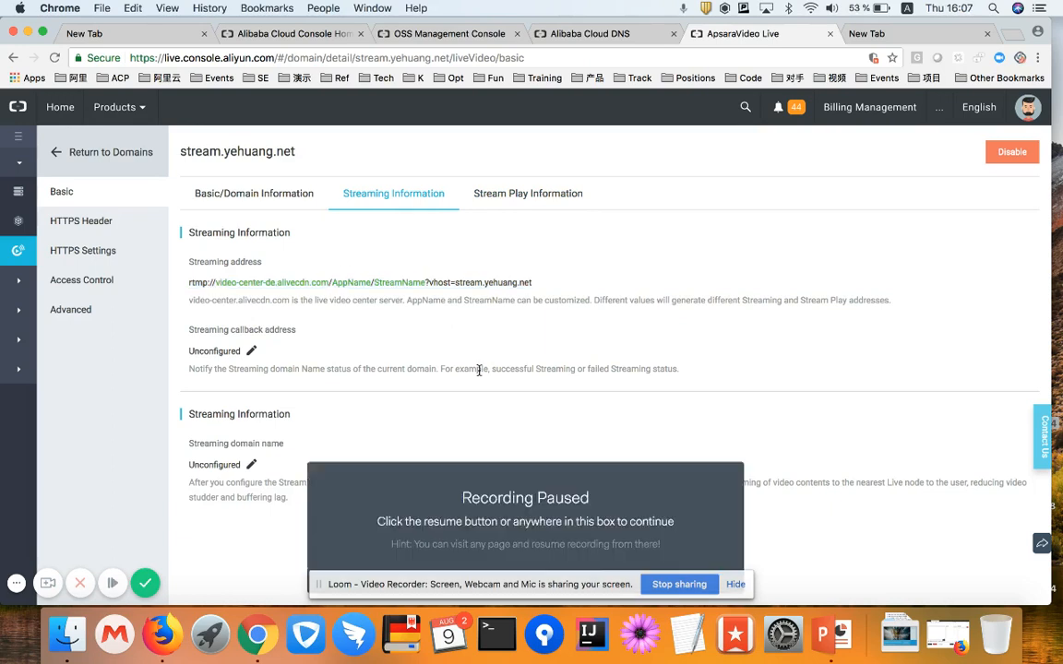
{"action": "left_click", "coordinate": [479, 370]}
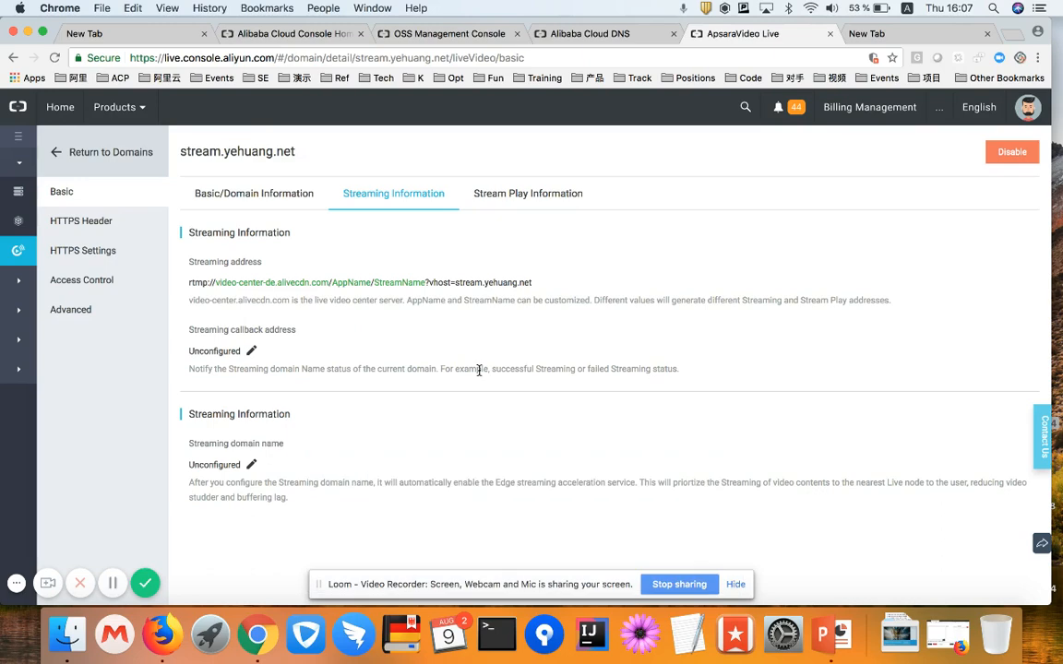
Switch to OBS, set the custom streaming server URL to rtmp://video-center-de.alivecdn.com/AppName/StreamName?vhost=stream.yehuang.net, and start streaming.
{"action": "key", "text": "super+space"}
{"action": "type", "text": "obs"}
{"action": "key", "text": "Return"}
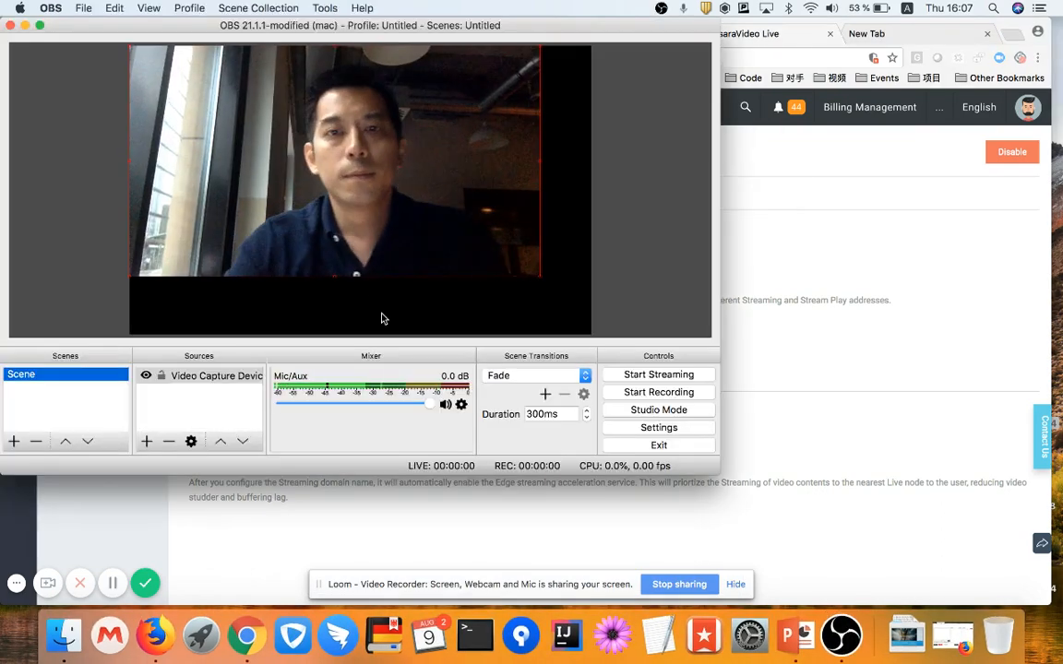
{"action": "left_click", "coordinate": [50, 7]}
{"action": "left_click", "coordinate": [78, 26]}
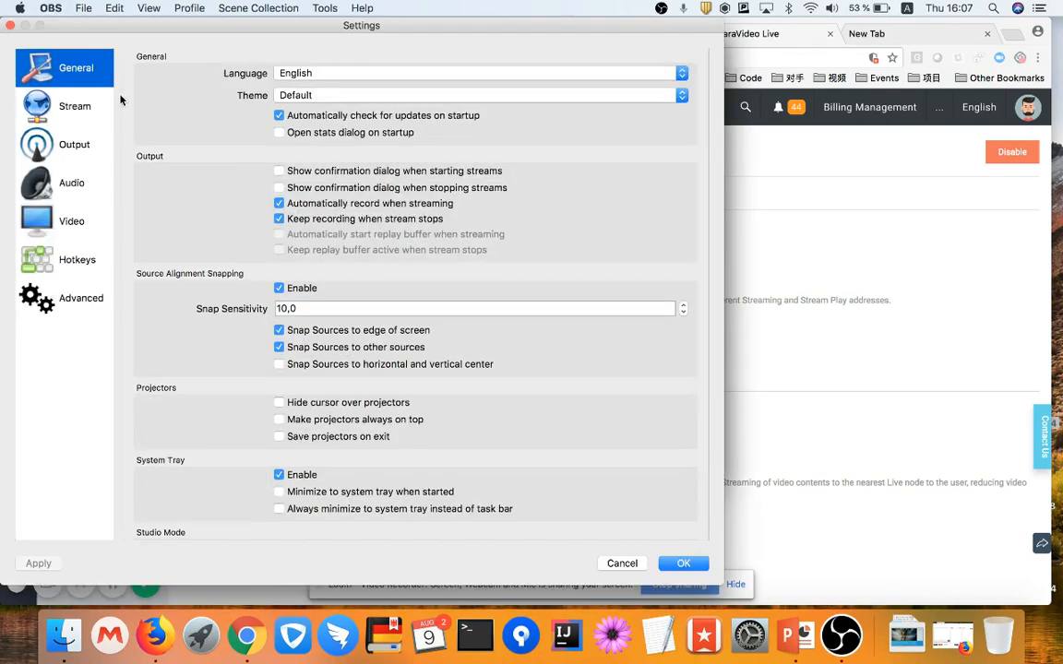
{"action": "left_click", "coordinate": [105, 109]}
{"action": "triple_click", "coordinate": [458, 114]}
{"action": "key", "text": "super+v"}
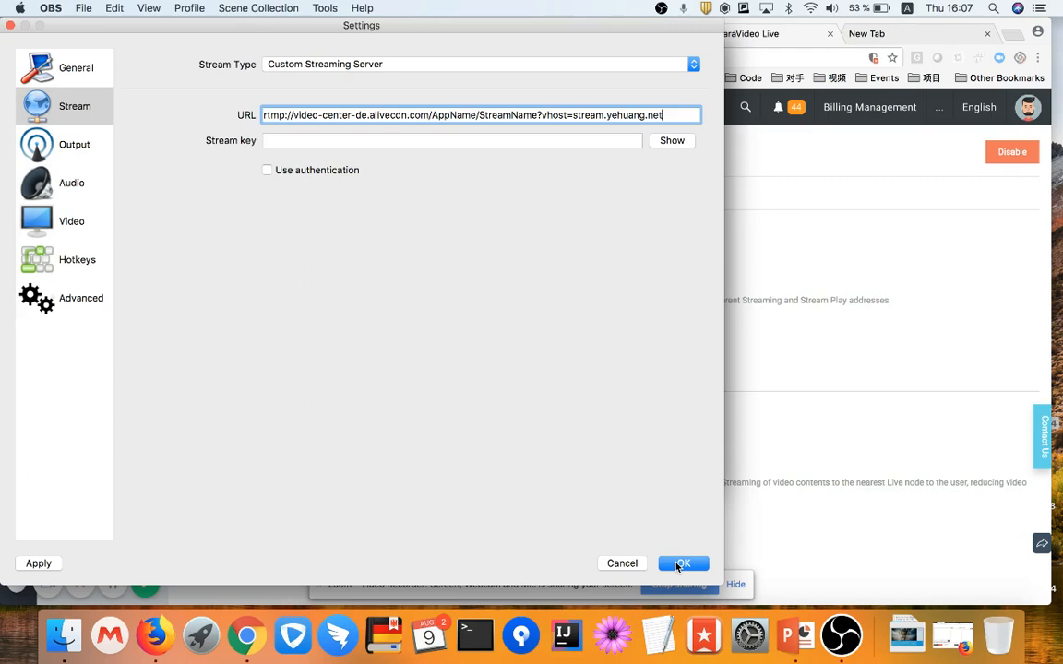
{"action": "left_click", "coordinate": [676, 564]}
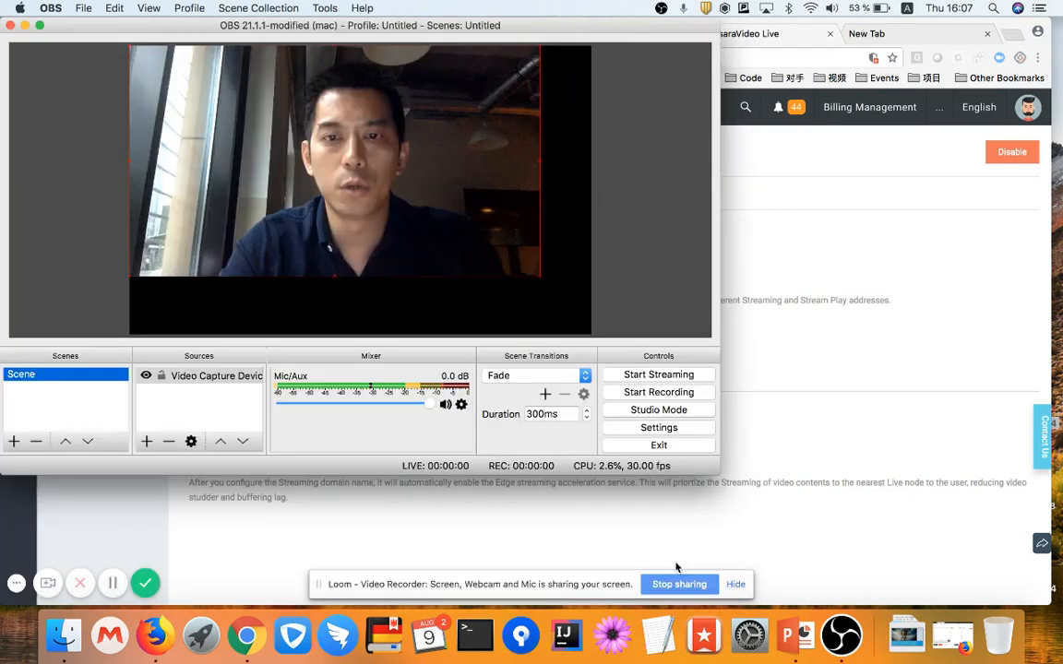
{"action": "left_click", "coordinate": [628, 377]}
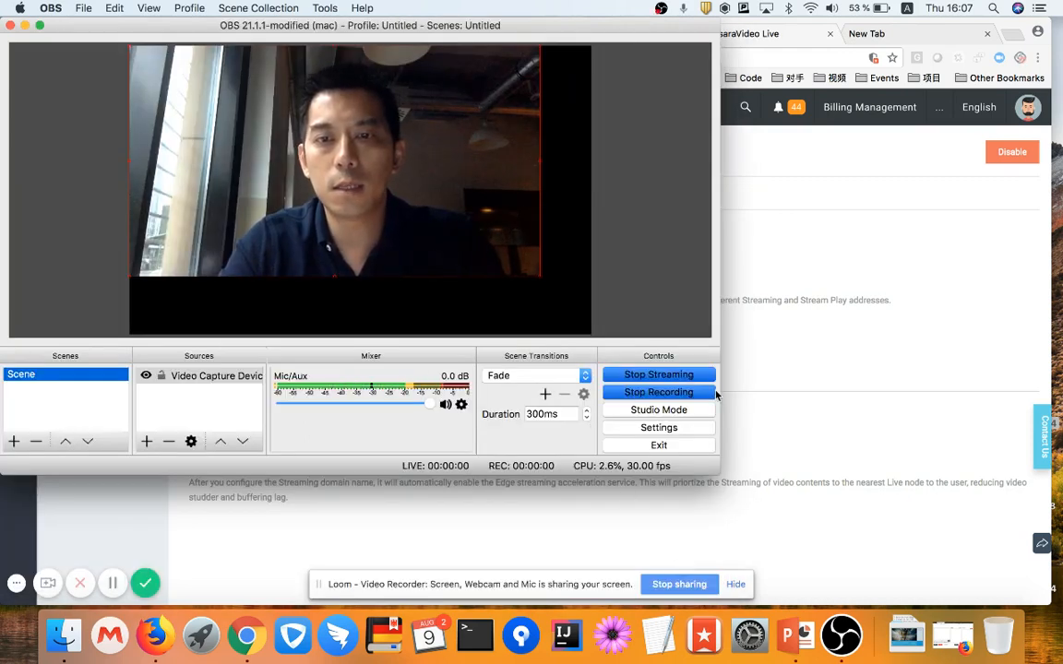
Back in ApsaraVideo Live in Chrome, copy the FLV stream play address of stream.yehuang.net.
{"action": "left_click", "coordinate": [887, 381]}
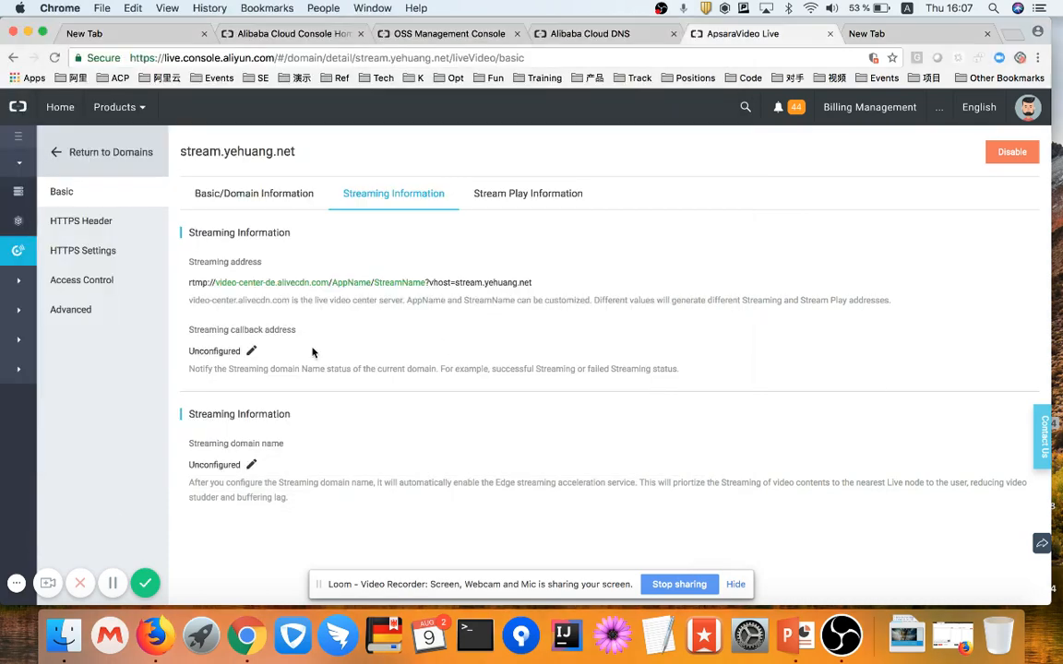
{"action": "left_click", "coordinate": [506, 204]}
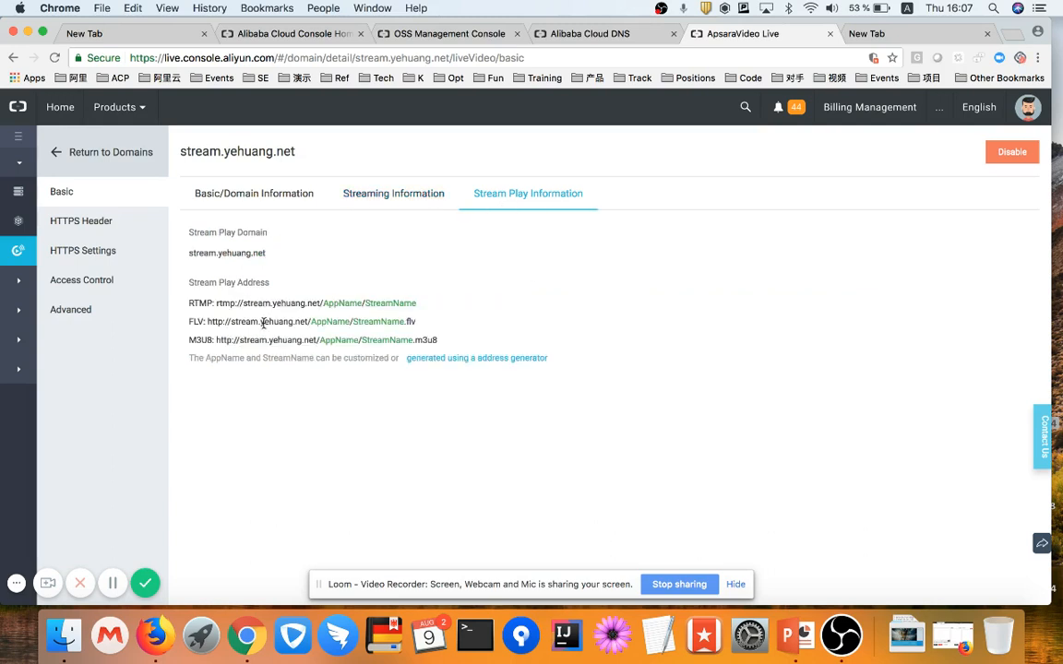
{"action": "left_click_drag", "start_coordinate": [205, 321], "coordinate": [427, 322]}
{"action": "key", "text": "super+c"}
{"action": "left_click", "coordinate": [661, 329]}
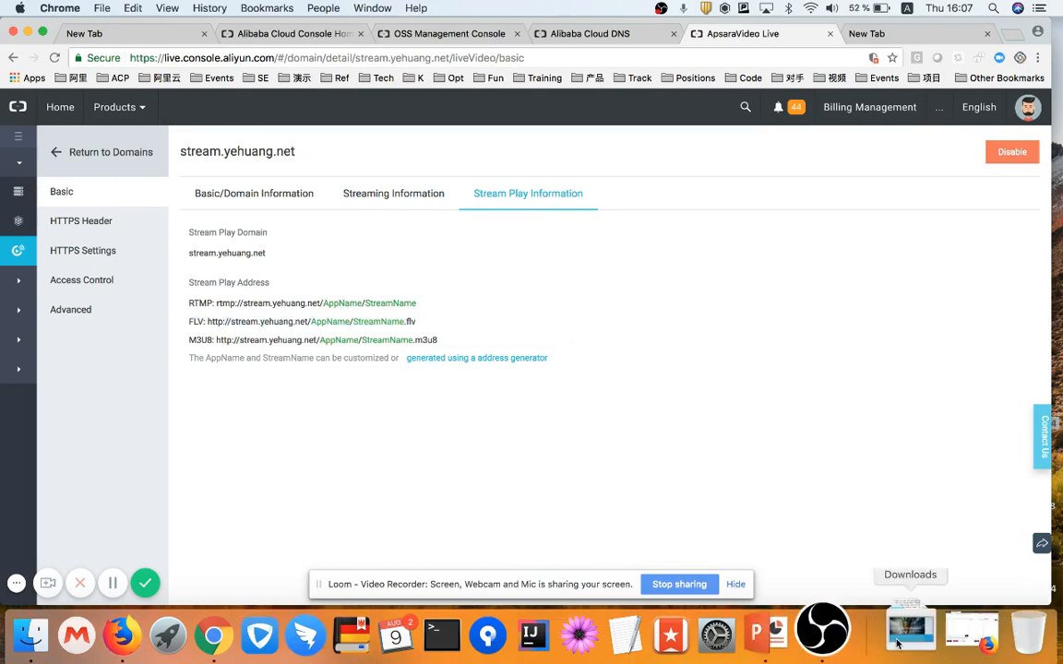
{"action": "left_click", "coordinate": [943, 640]}
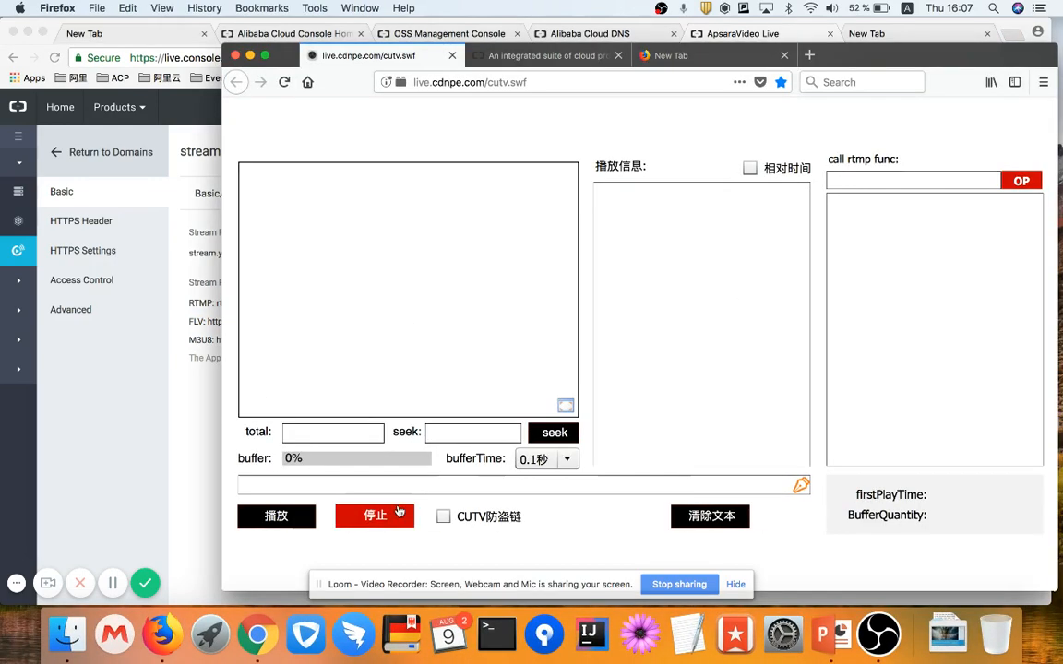
{"action": "left_click", "coordinate": [420, 485]}
{"action": "key", "text": "super+v"}
{"action": "left_click", "coordinate": [266, 520]}
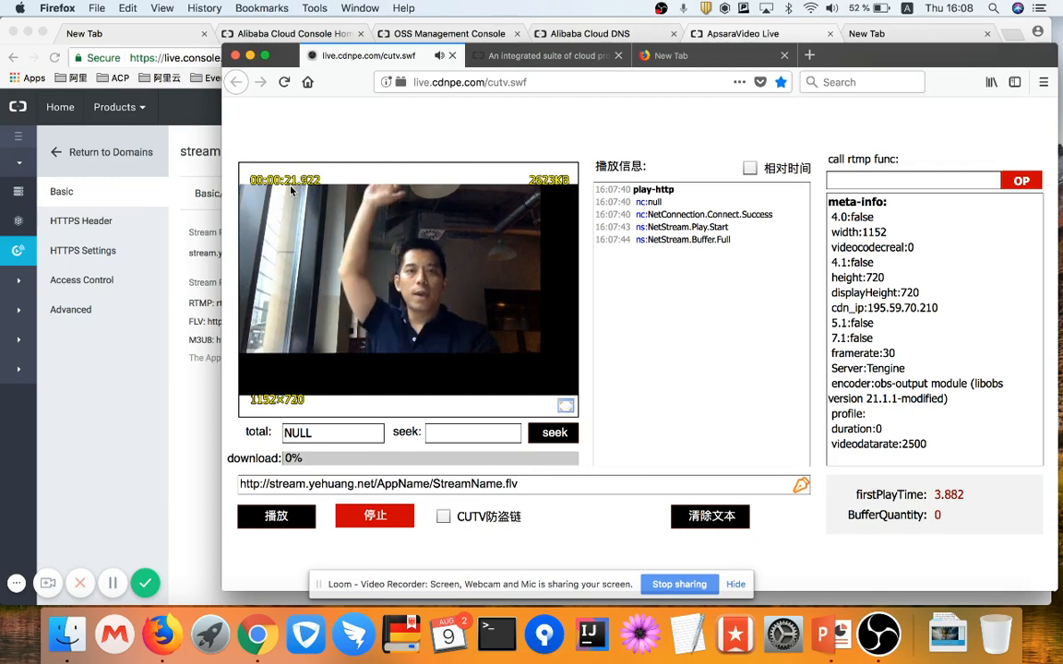
{"action": "left_click", "coordinate": [361, 516]}
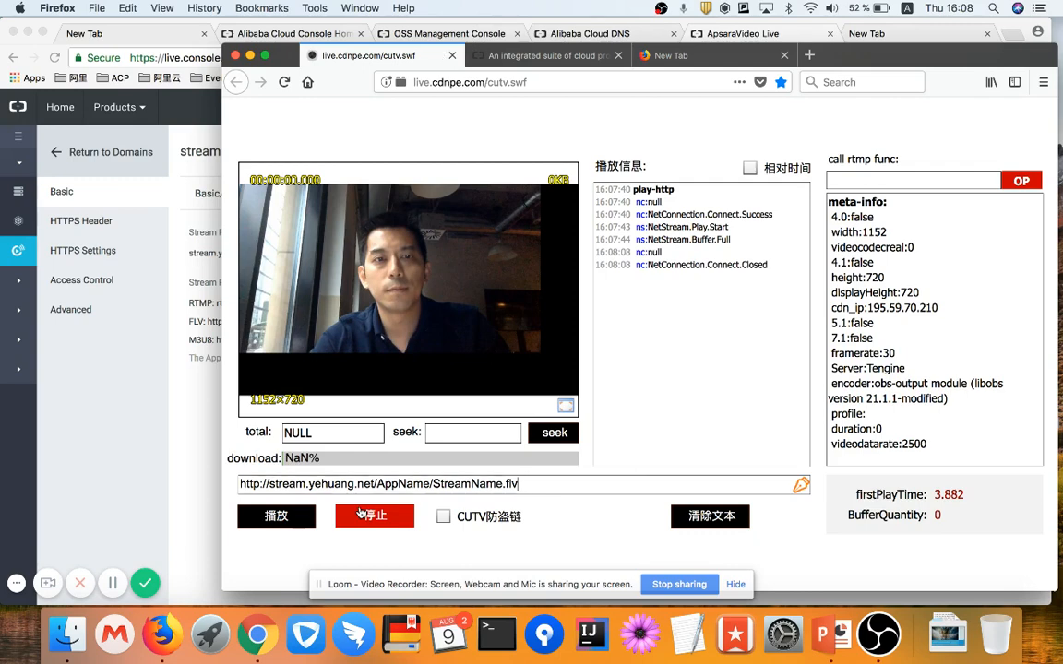
Return to ApsaraVideo Live in Chrome and add a screenshot template for stream.yehuang.net with the AppName "AppName".
{"action": "left_click", "coordinate": [176, 416]}
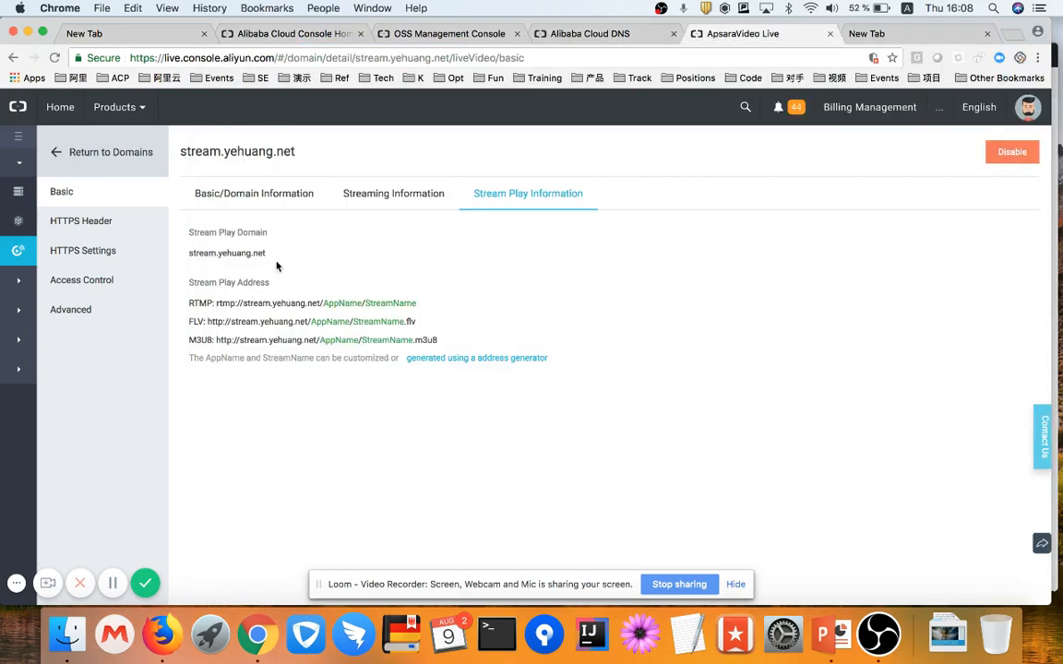
{"action": "left_click", "coordinate": [55, 149]}
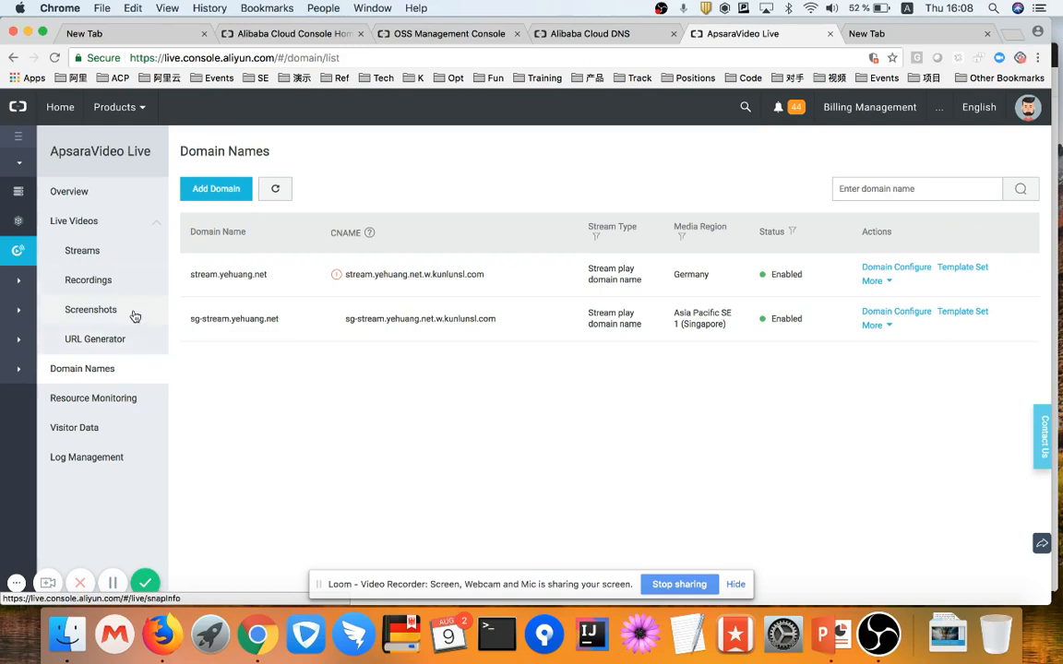
{"action": "left_click", "coordinate": [134, 314]}
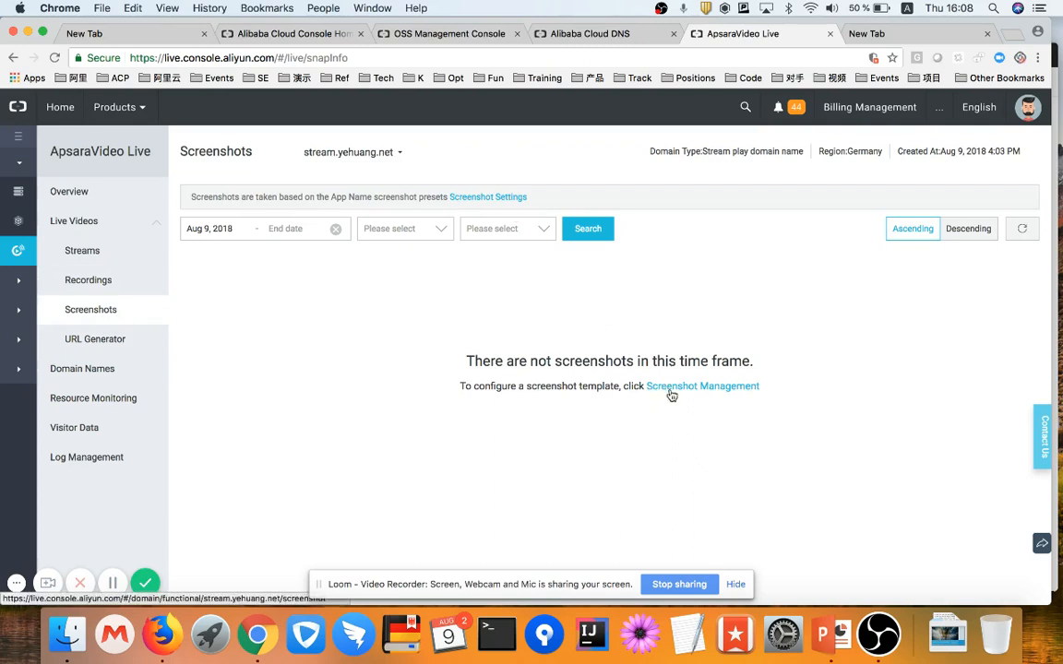
{"action": "left_click", "coordinate": [669, 388]}
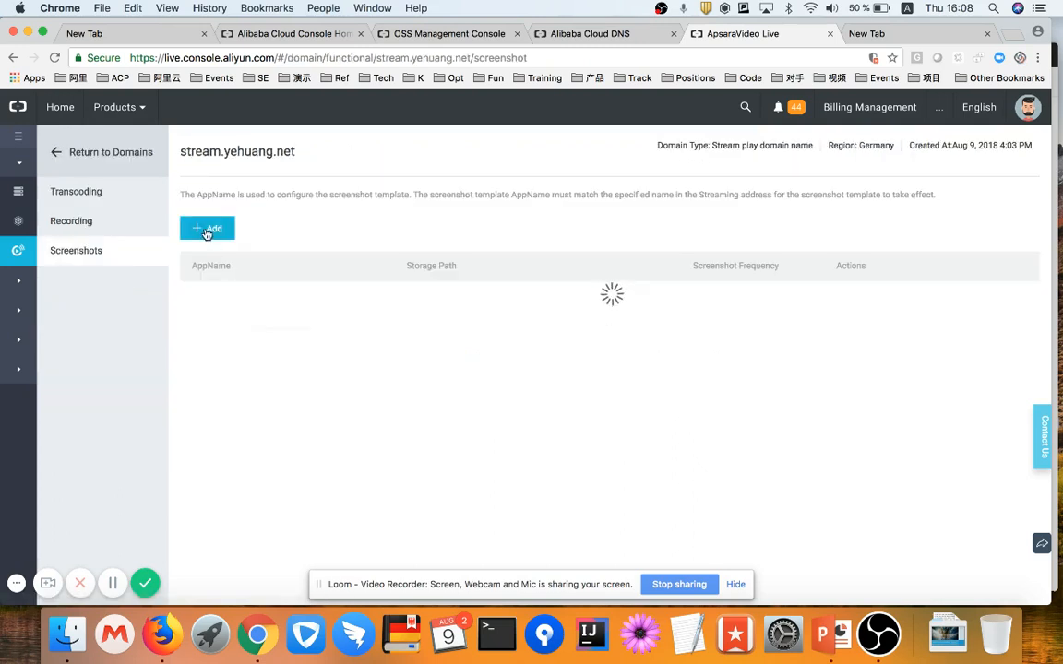
{"action": "left_click", "coordinate": [210, 229]}
{"action": "left_click", "coordinate": [441, 247]}
{"action": "left_click", "coordinate": [451, 250]}
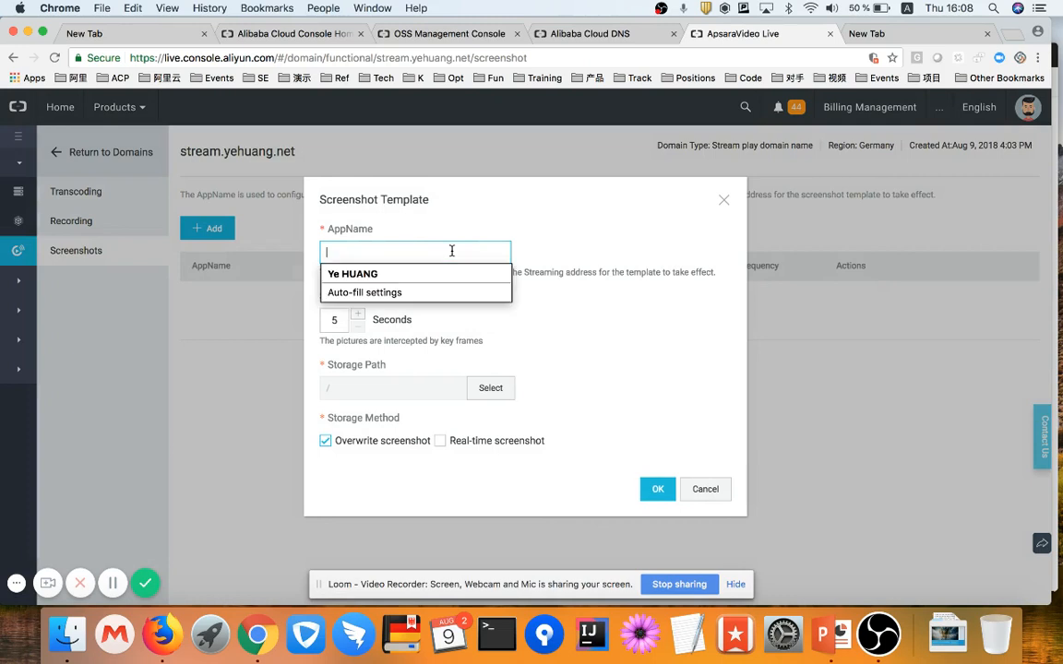
{"action": "type", "text": "AppName"}
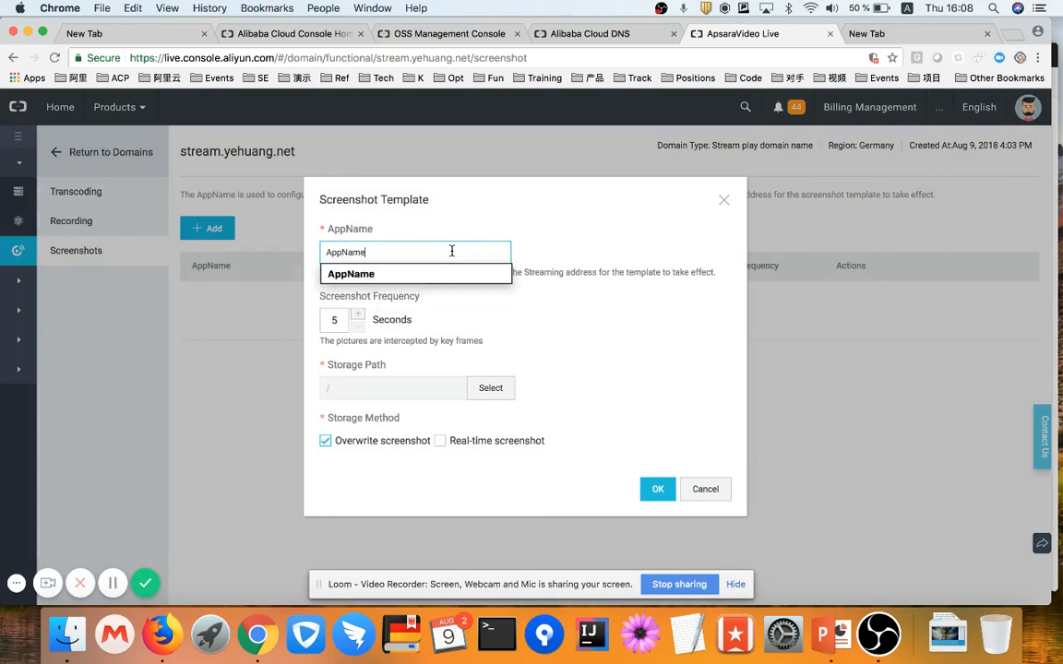
{"action": "left_click", "coordinate": [534, 325]}
Change the screenshot template's storage method from Overwrite screenshot to Real-time screenshot.
{"action": "left_click", "coordinate": [333, 318]}
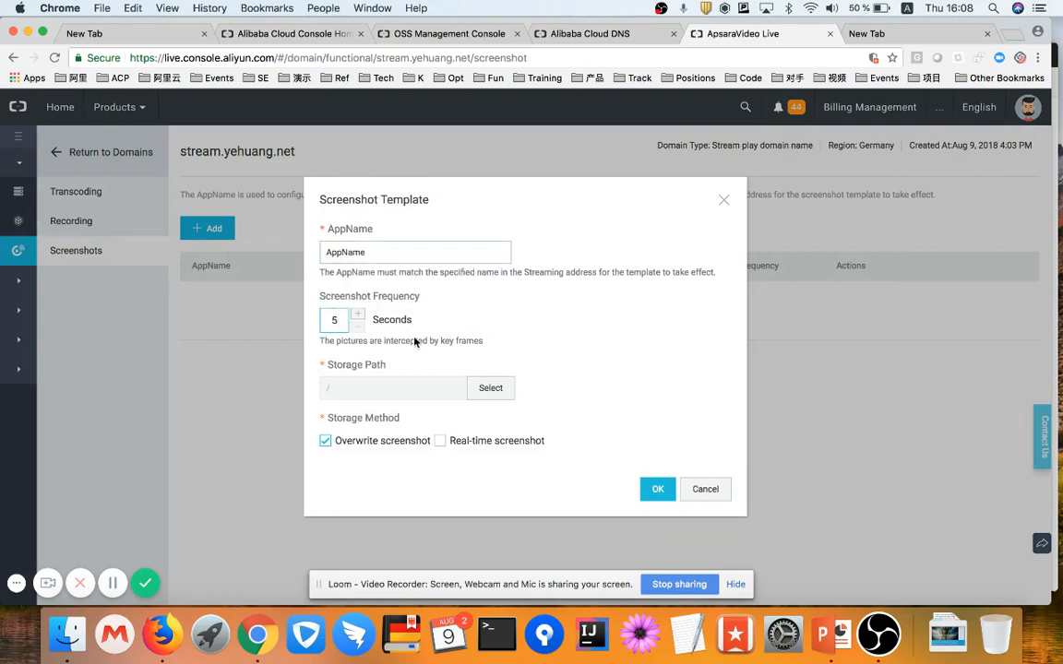
{"action": "left_click", "coordinate": [358, 443]}
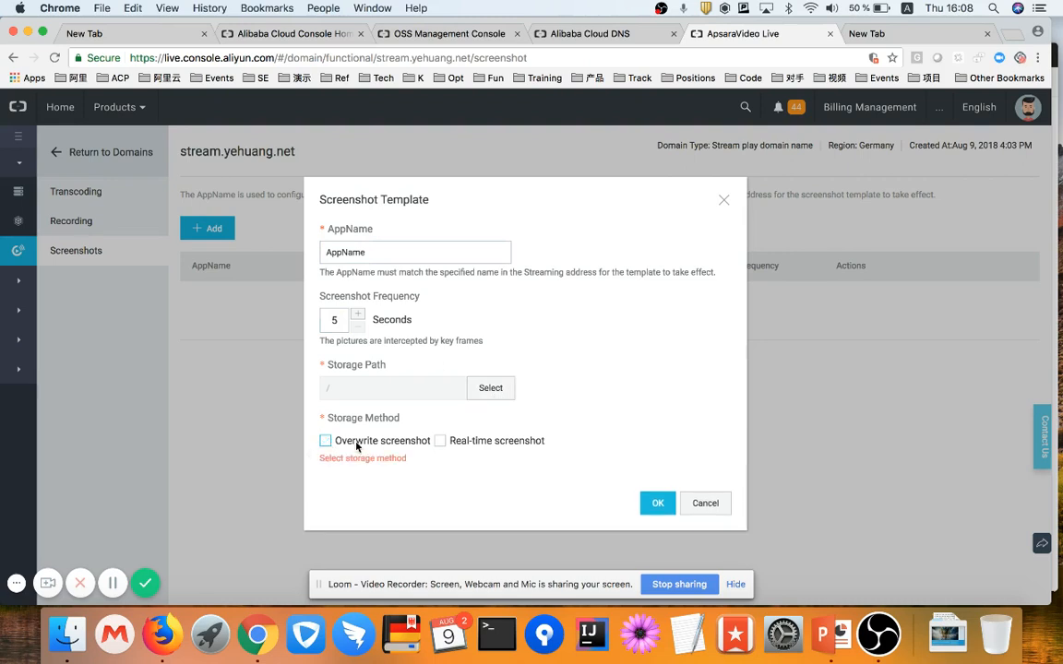
{"action": "left_click", "coordinate": [441, 442]}
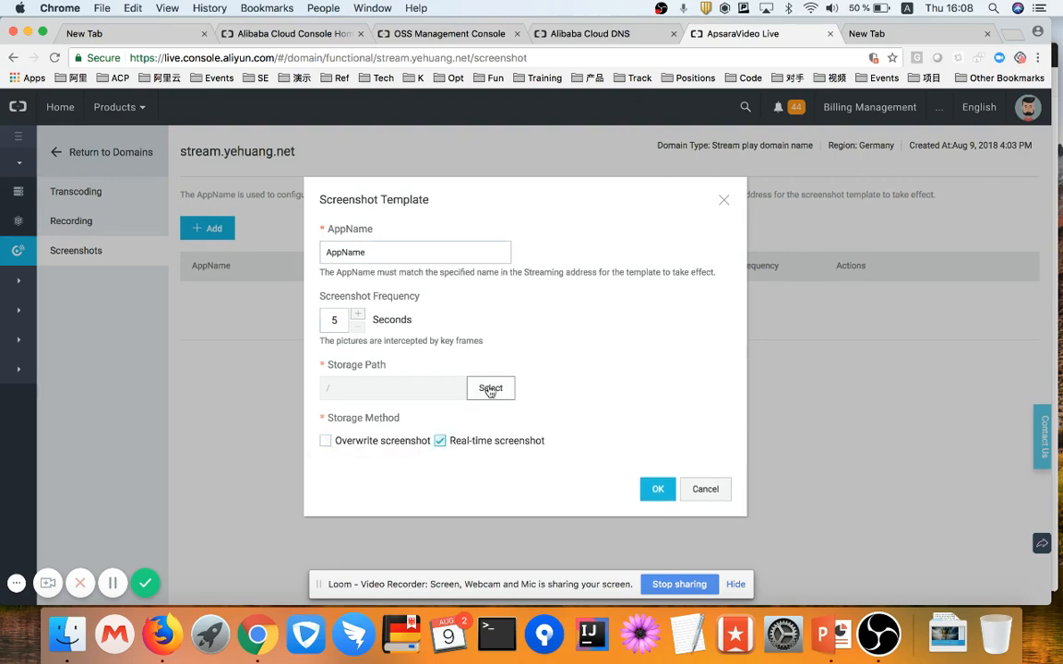
Set the template's storage path to streaming-record/snapshot and save the screenshot template.
{"action": "left_click", "coordinate": [490, 387]}
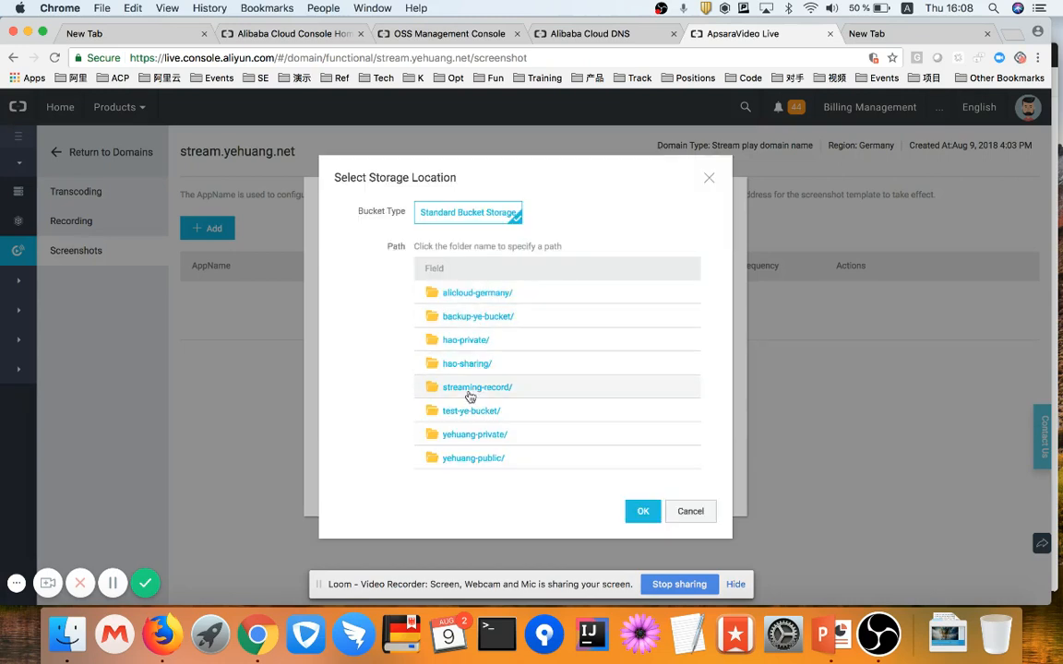
{"action": "scroll", "coordinate": [474, 442], "scroll_direction": "down", "scroll_amount": 1}
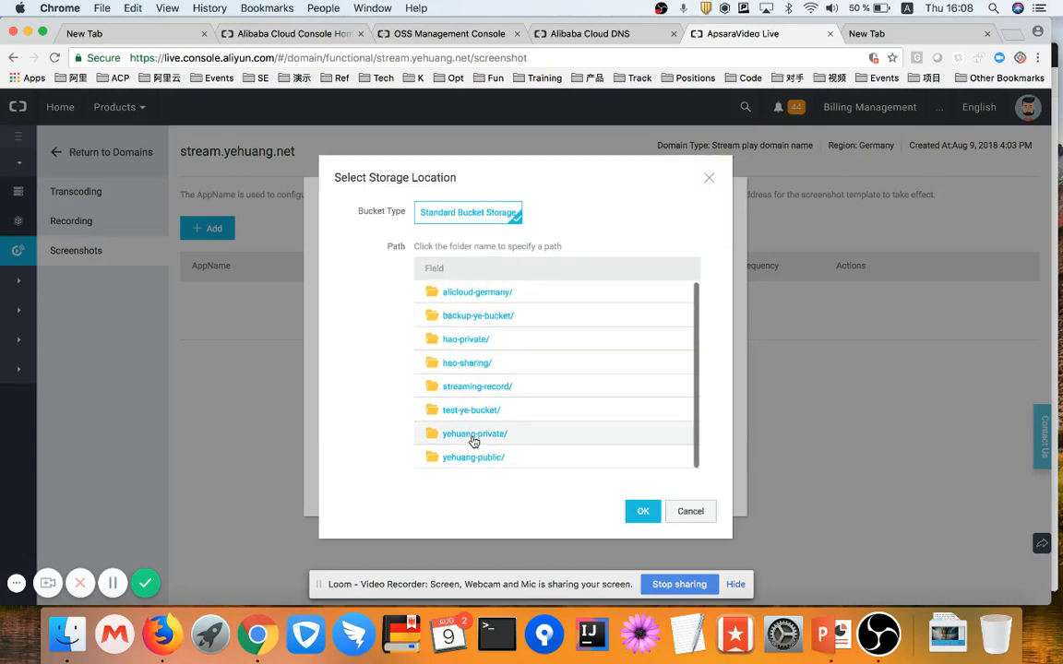
{"action": "left_click", "coordinate": [466, 388]}
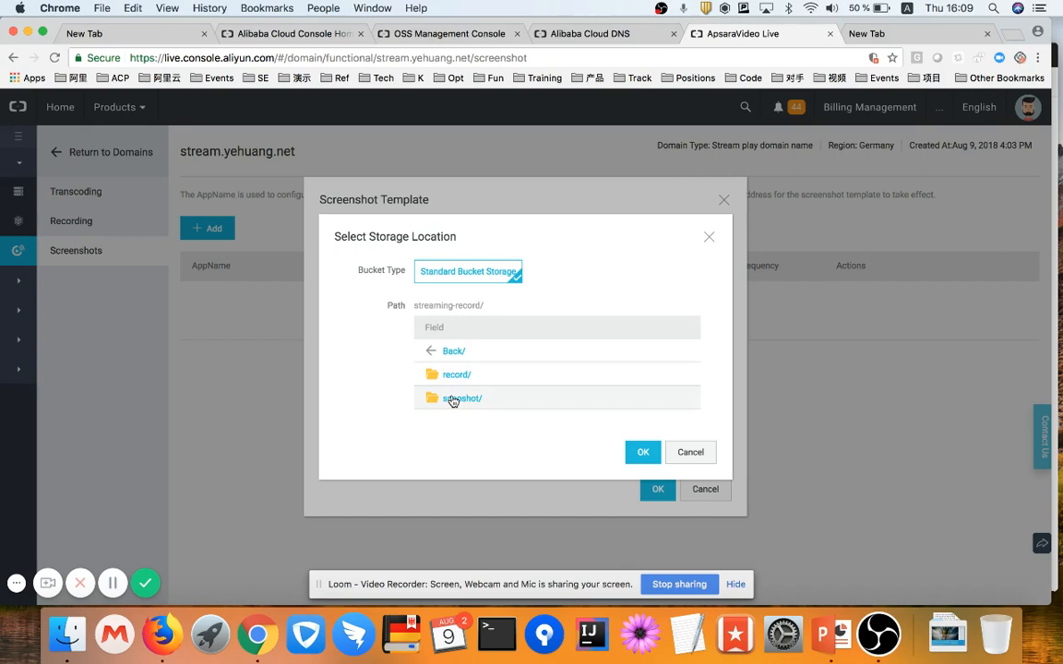
{"action": "left_click", "coordinate": [452, 401]}
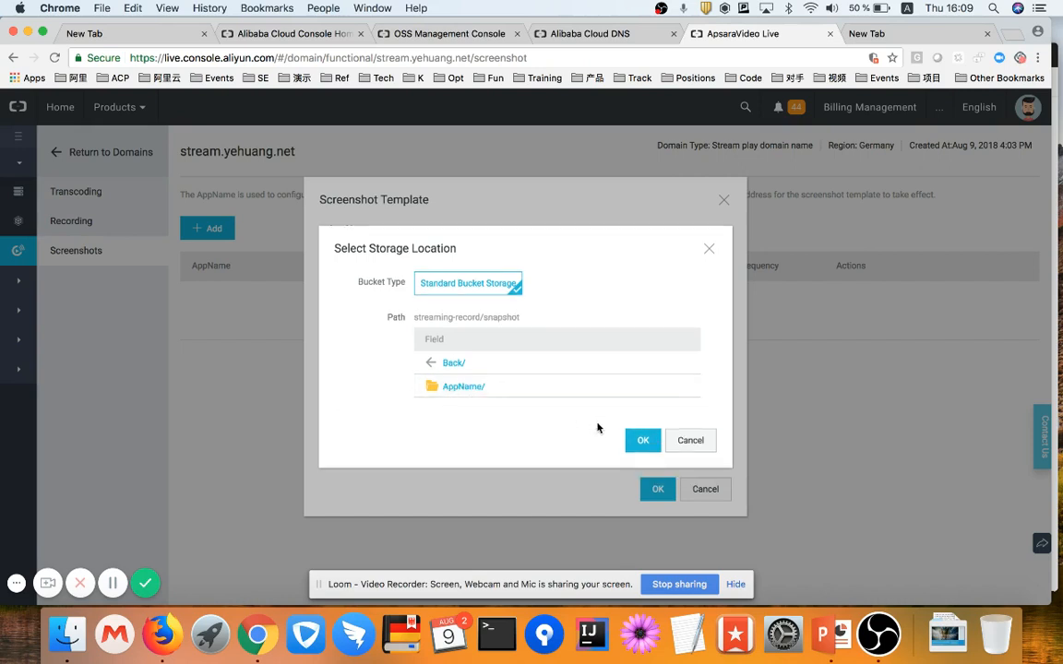
{"action": "left_click", "coordinate": [643, 442]}
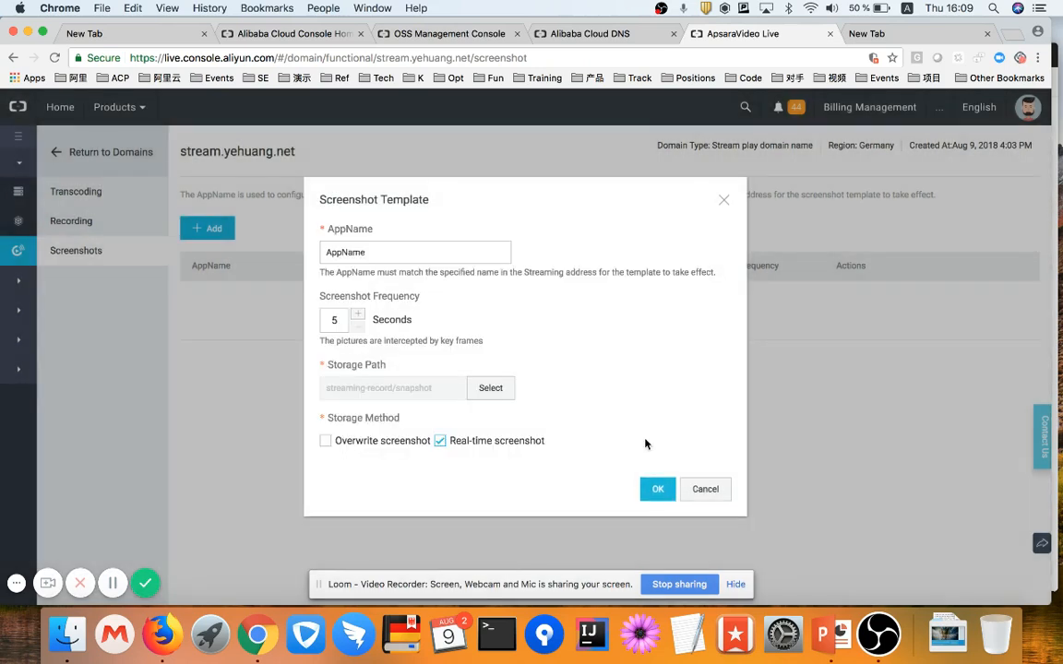
{"action": "left_click", "coordinate": [657, 489]}
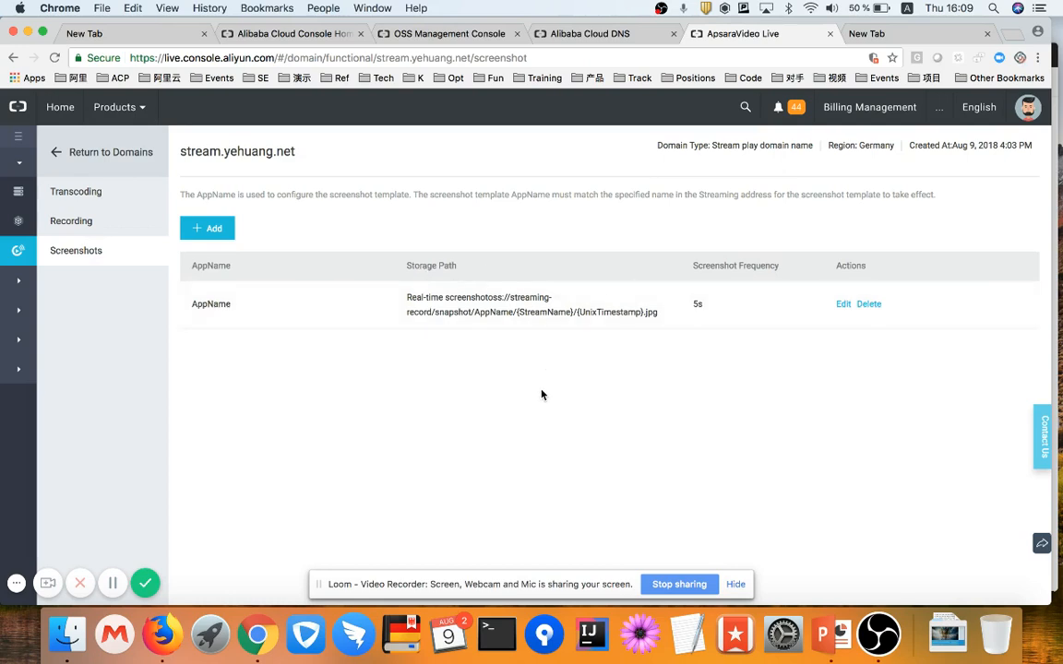
In the OSS console, examine the files under snapshot/AppName/StreamName in the streaming-record bucket and the bucket's overview.
{"action": "left_click", "coordinate": [426, 32]}
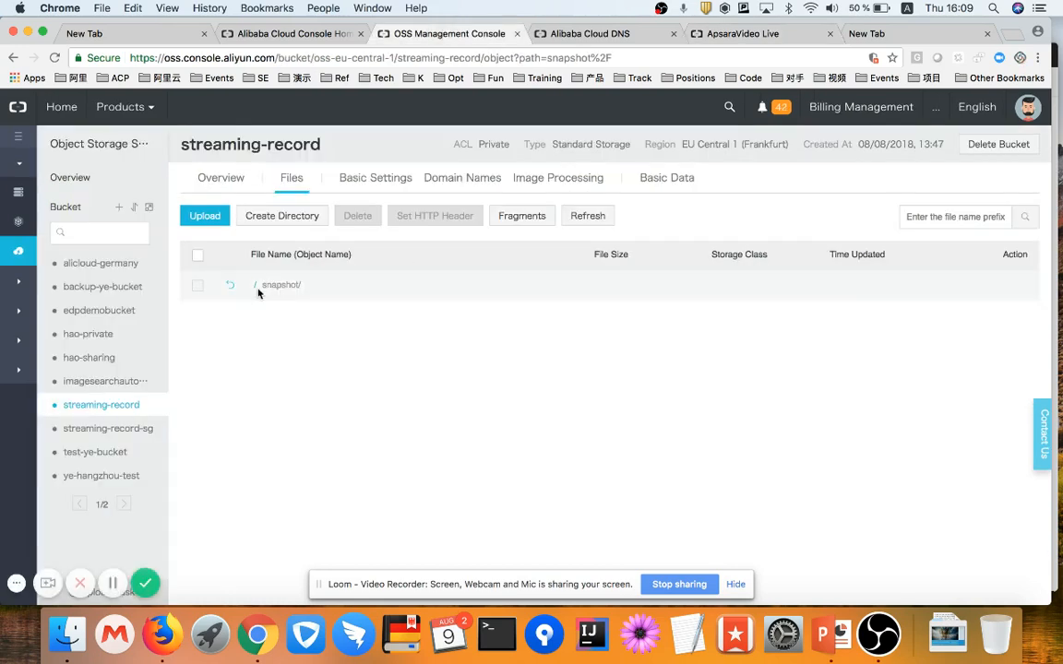
{"action": "key", "text": "super+r"}
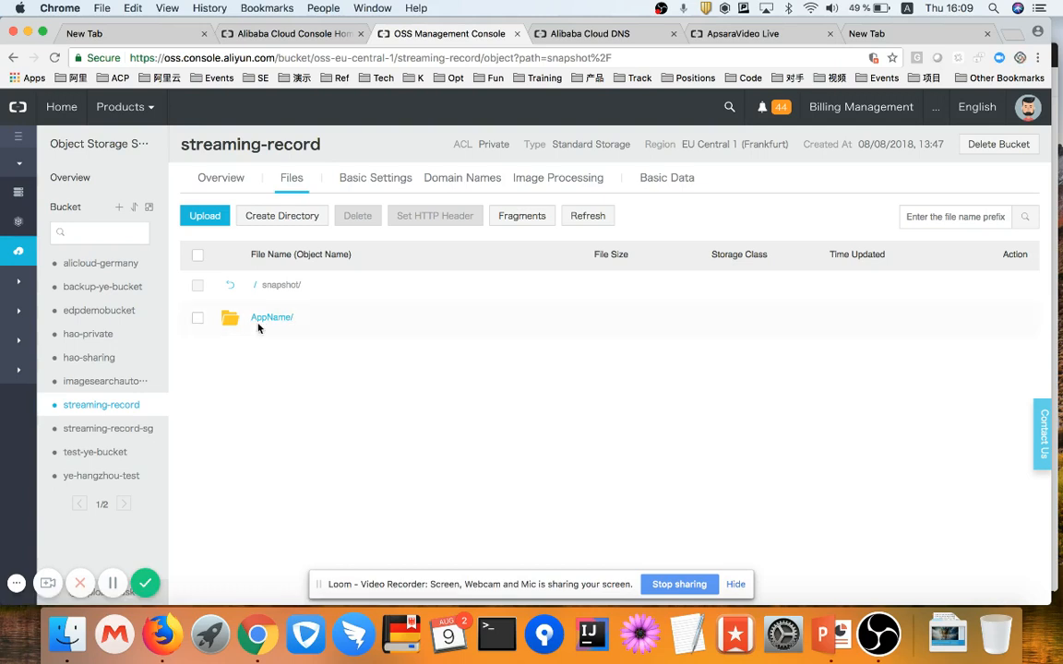
{"action": "left_click", "coordinate": [257, 319]}
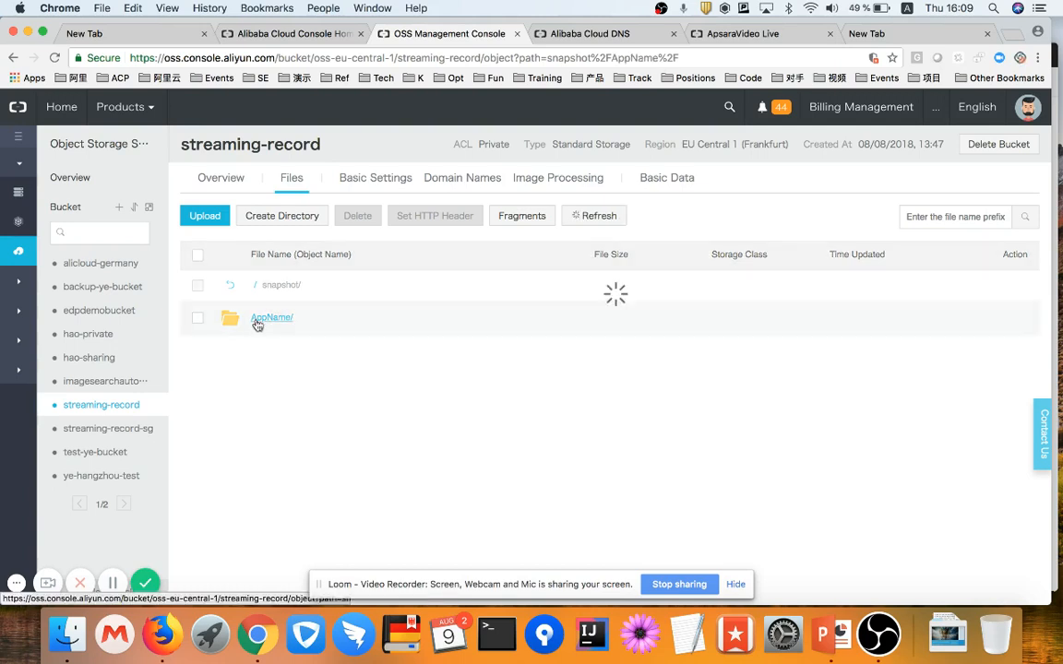
{"action": "left_click", "coordinate": [270, 319]}
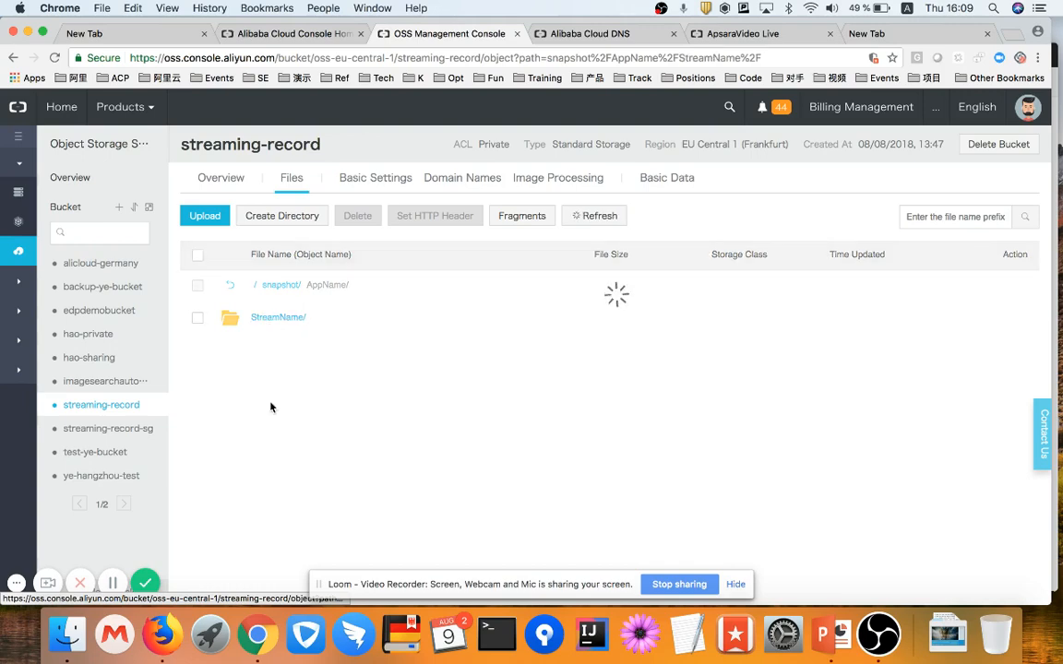
{"action": "scroll", "coordinate": [270, 406], "scroll_direction": "down", "scroll_amount": 2}
{"action": "scroll", "coordinate": [271, 406], "scroll_direction": "up", "scroll_amount": 2}
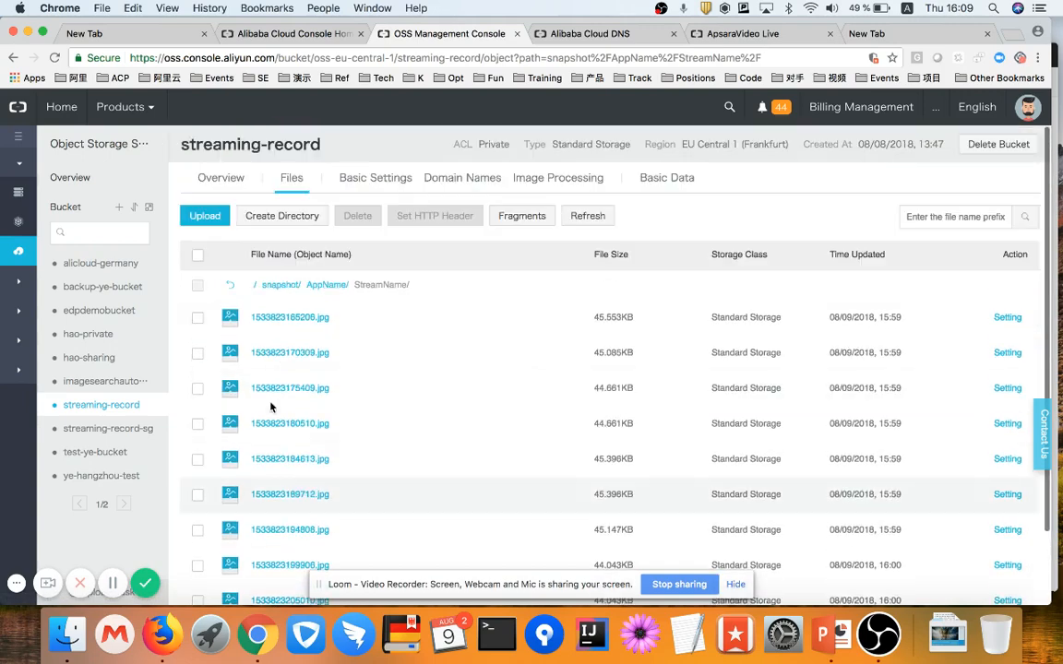
{"action": "left_click", "coordinate": [233, 181]}
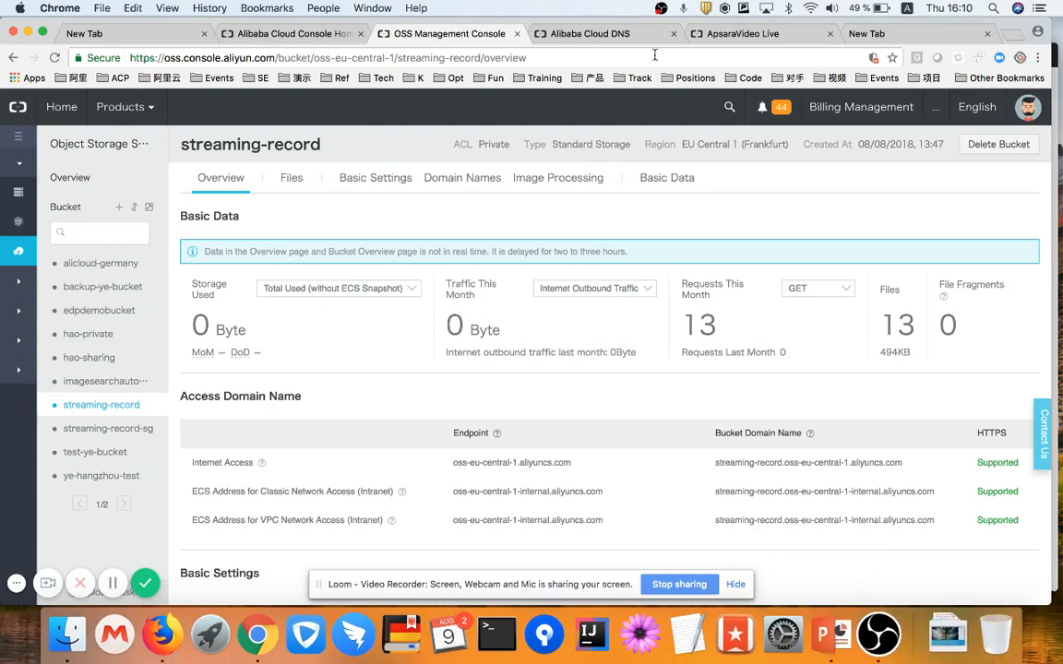
Return to the screenshot templates of stream.yehuang.net in ApsaraVideo Live and minimize the Firefox player window.
{"action": "left_click", "coordinate": [725, 37]}
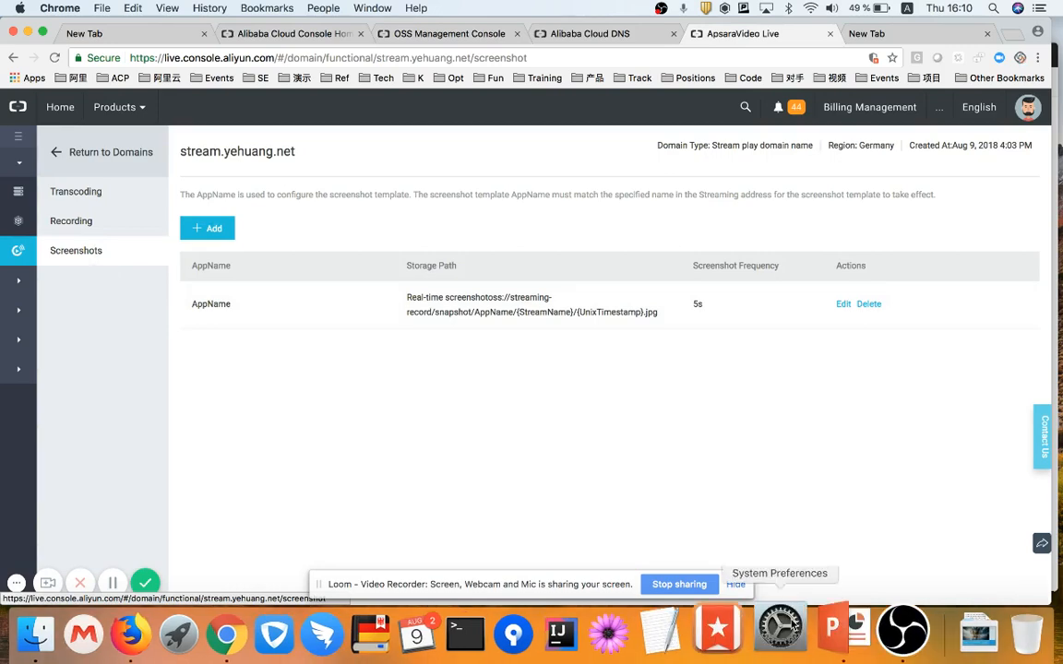
{"action": "left_click", "coordinate": [161, 631]}
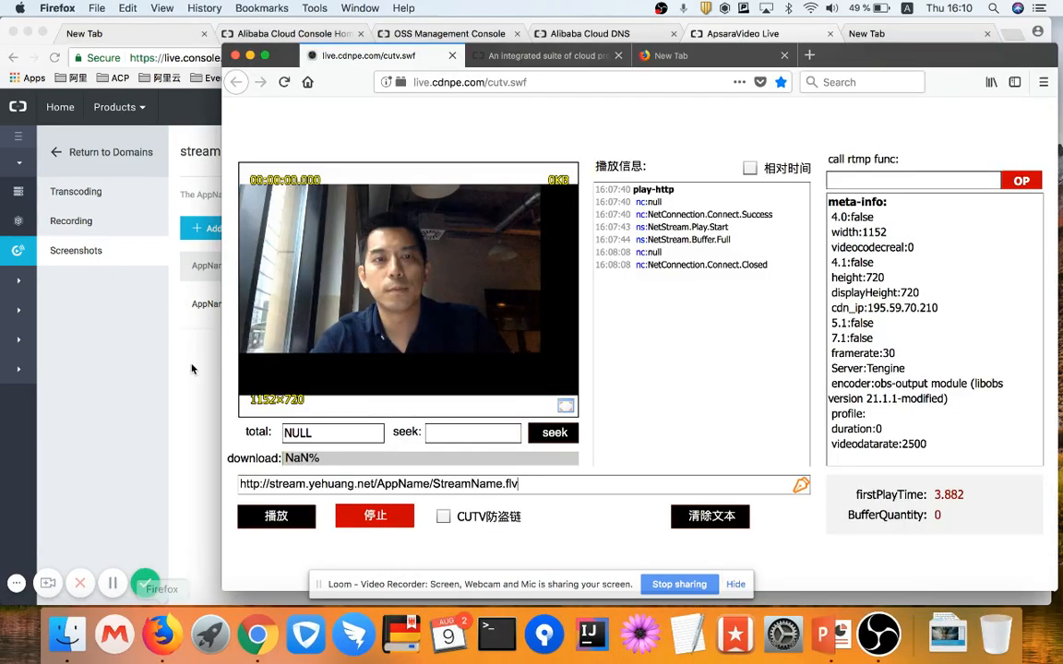
{"action": "left_click", "coordinate": [251, 56]}
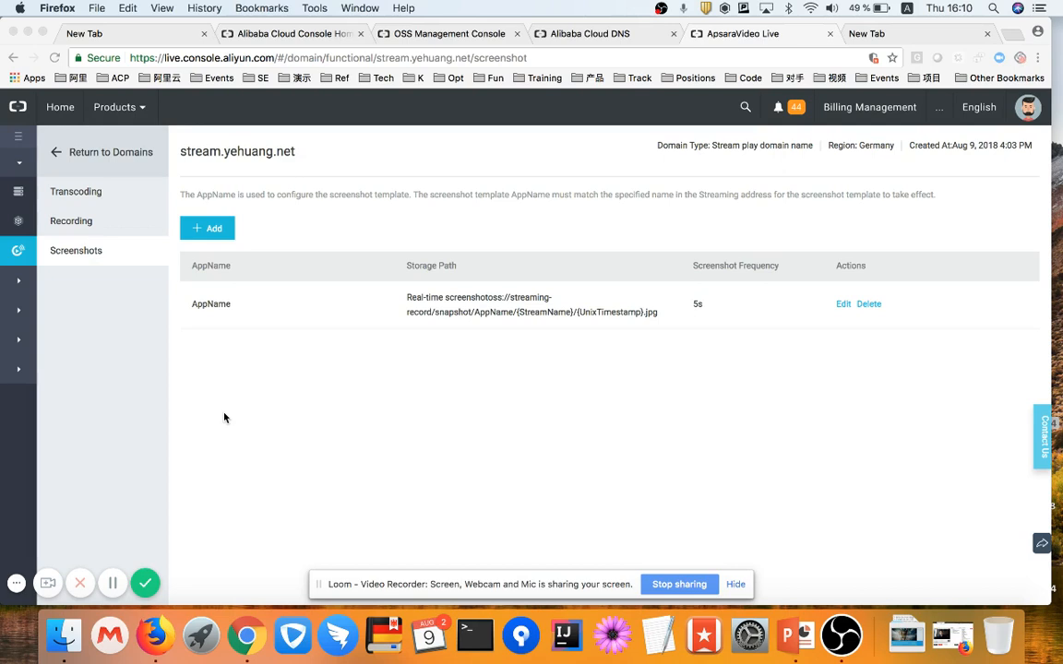
{"action": "left_click", "coordinate": [136, 585]}
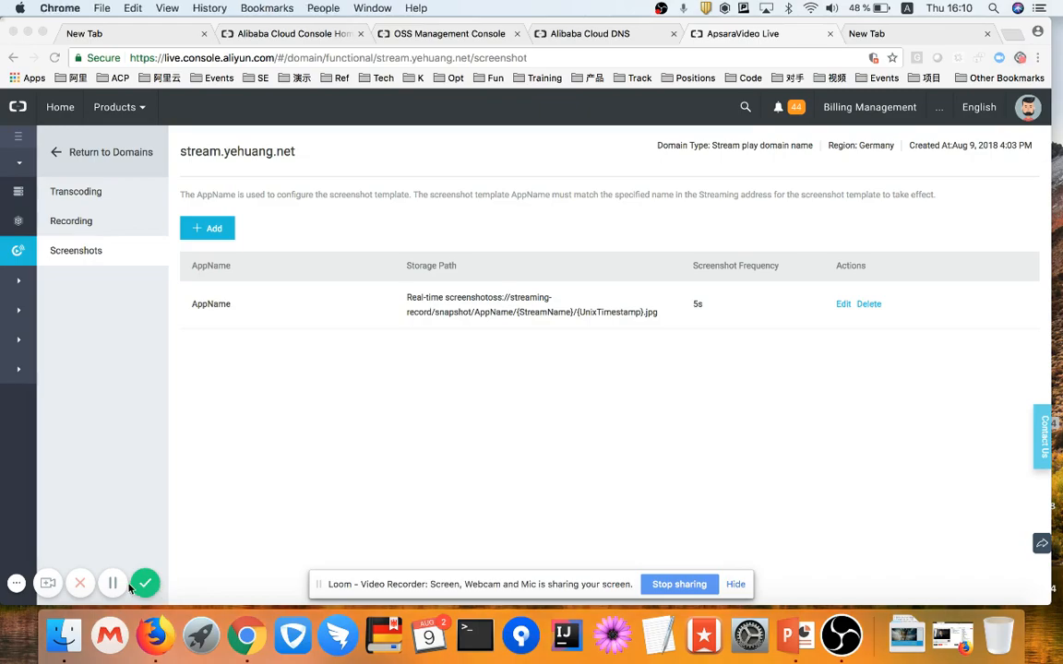